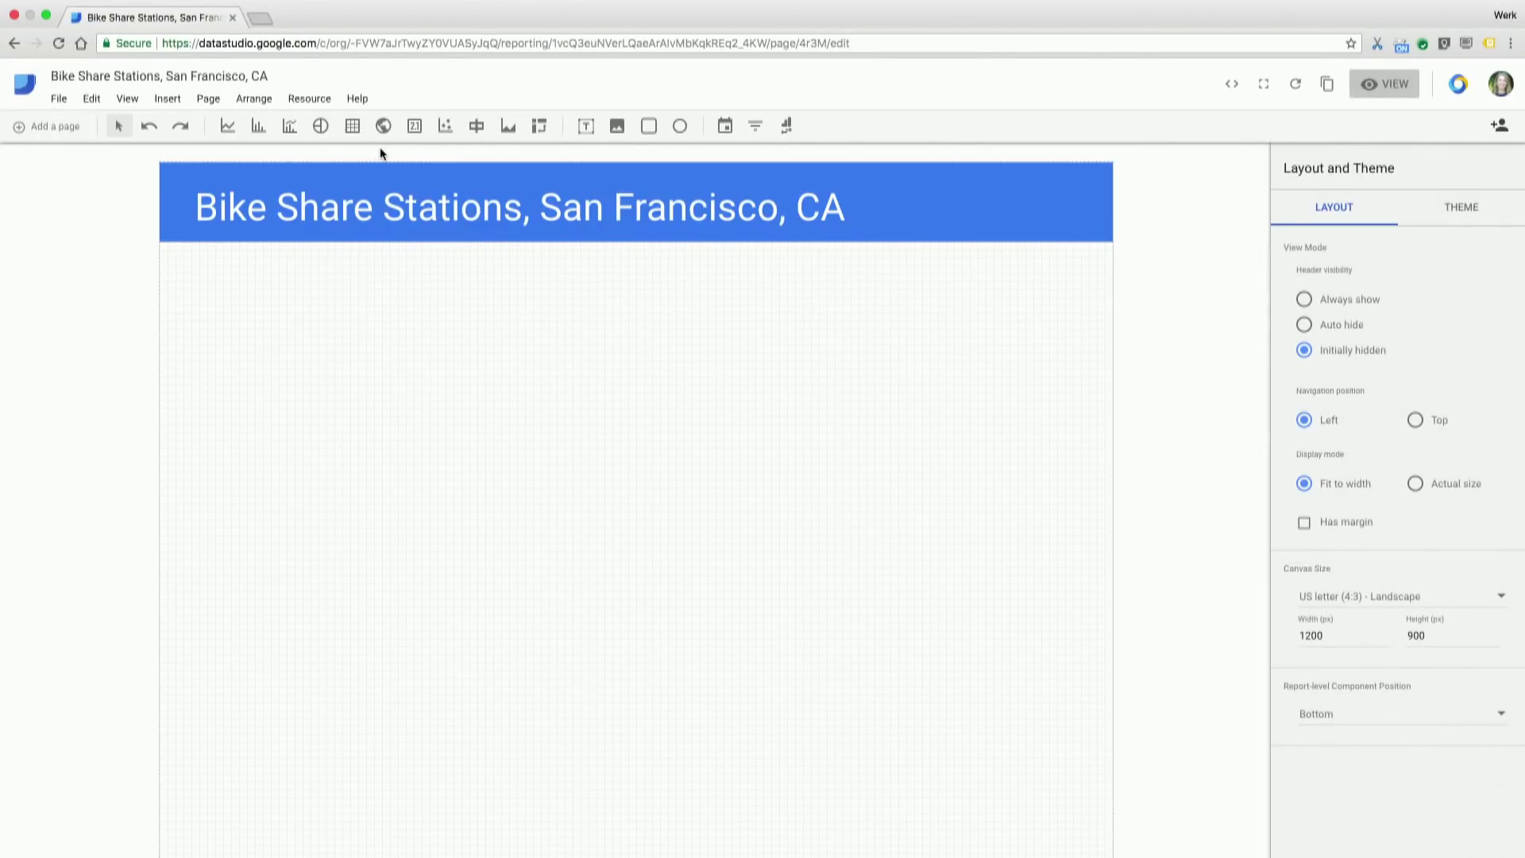
Pick the Geo map chart type to add to the Bike Share Stations page.
{"action": "left_click", "coordinate": [379, 127]}
Draw a geo map on the right of the page that measures distinct count of Station Name.
{"action": "left_click_drag", "start_coordinate": [582, 288], "coordinate": [1083, 561]}
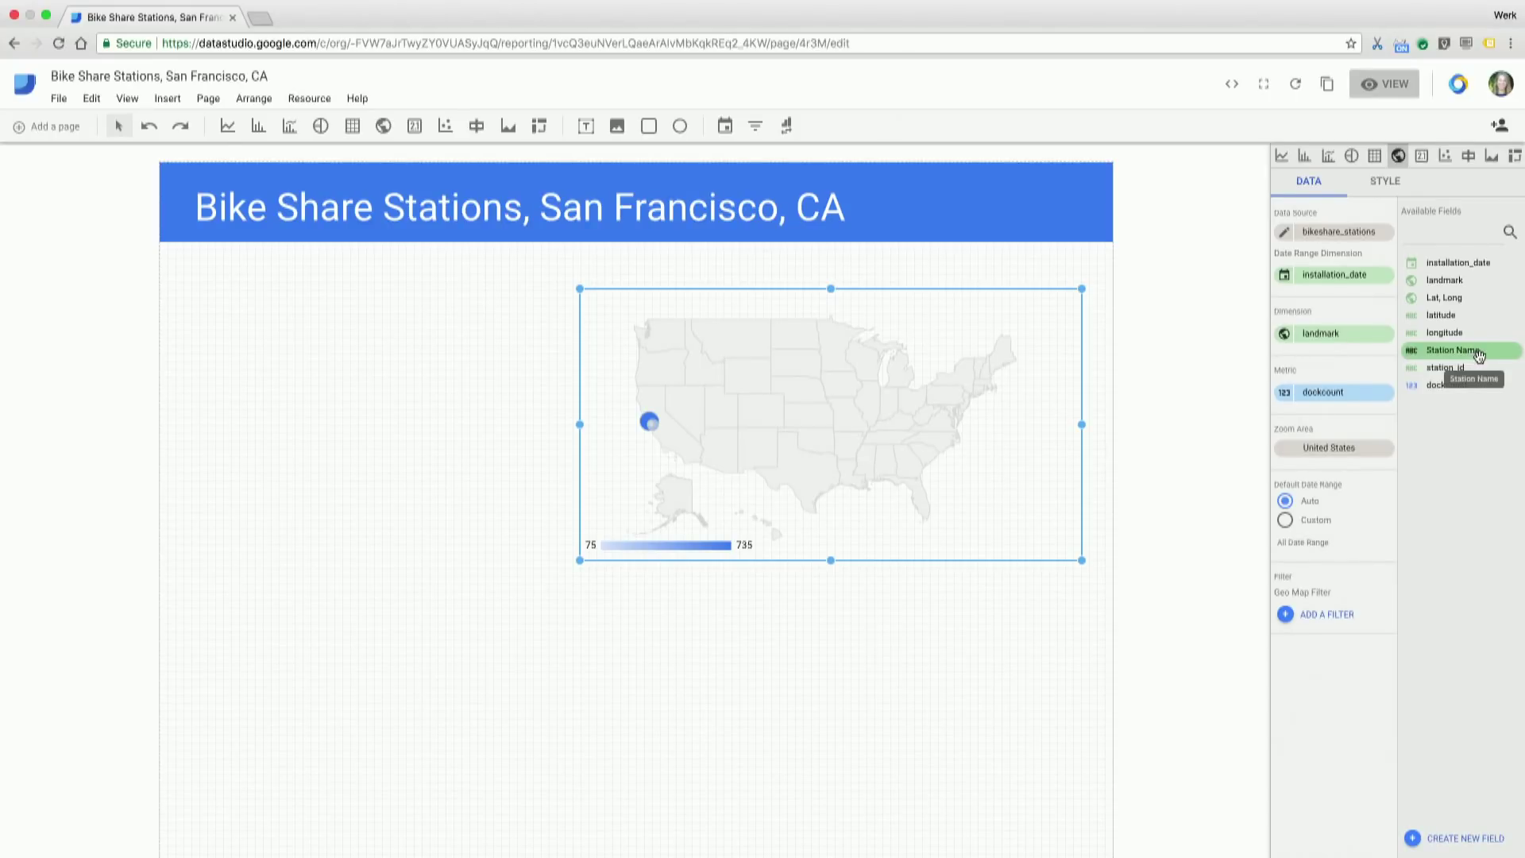
{"action": "left_click_drag", "start_coordinate": [1478, 355], "coordinate": [1352, 391]}
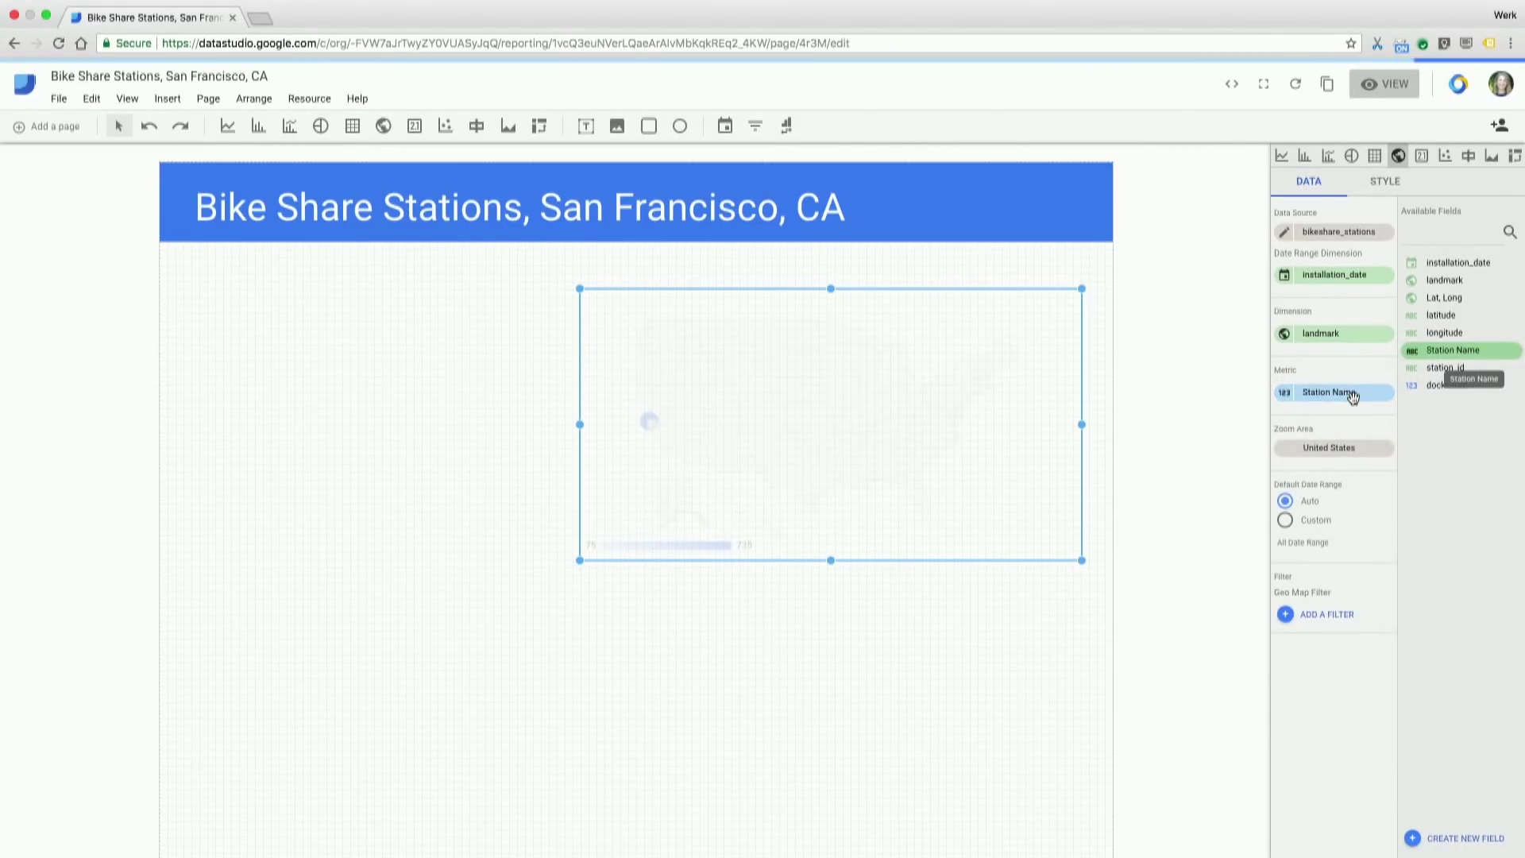
{"action": "left_click", "coordinate": [1285, 394]}
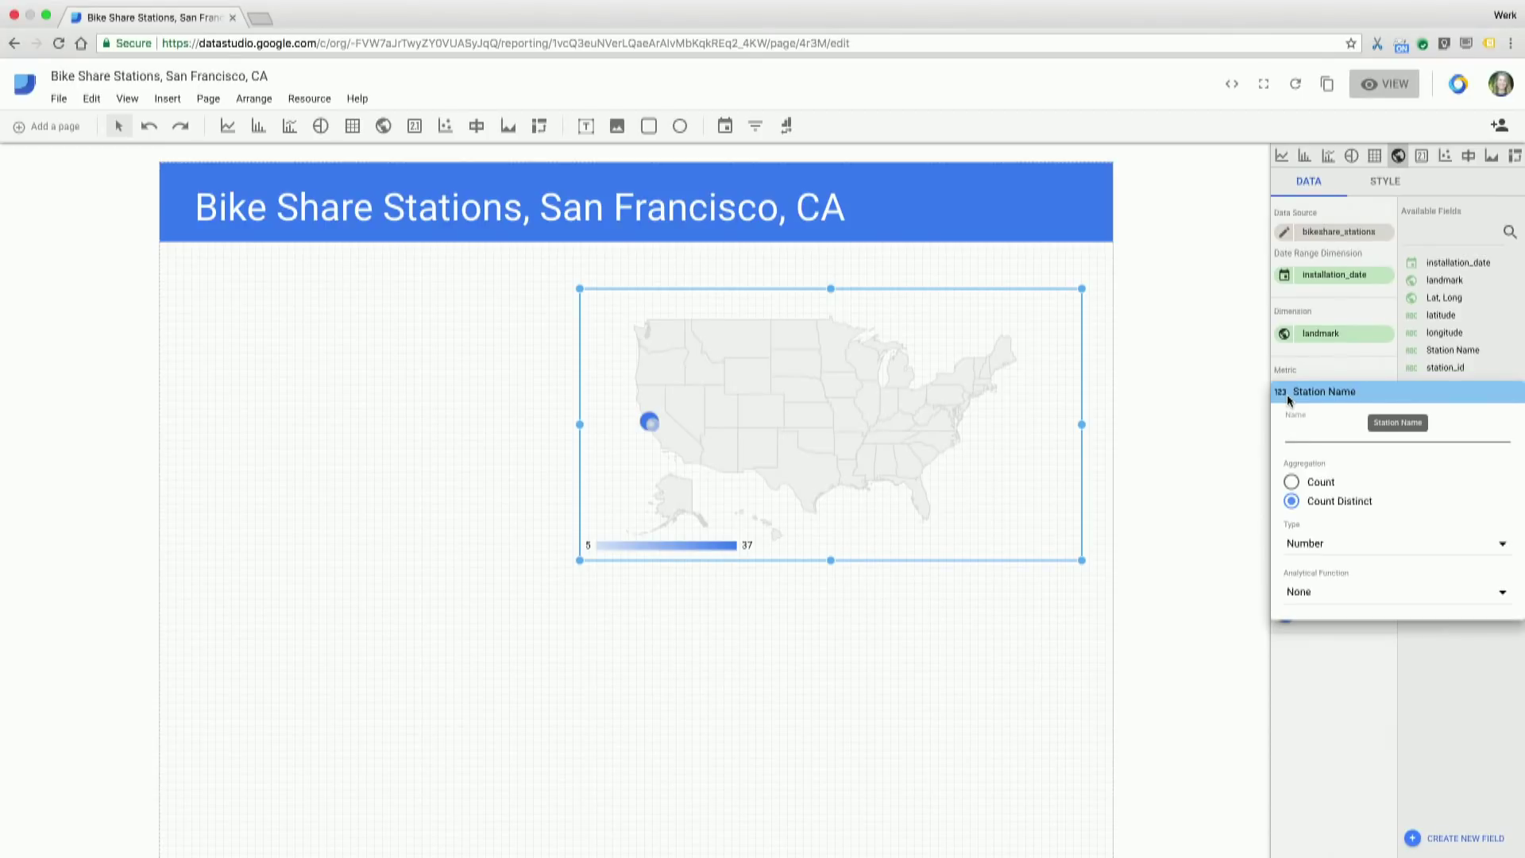
{"action": "left_click", "coordinate": [1307, 370]}
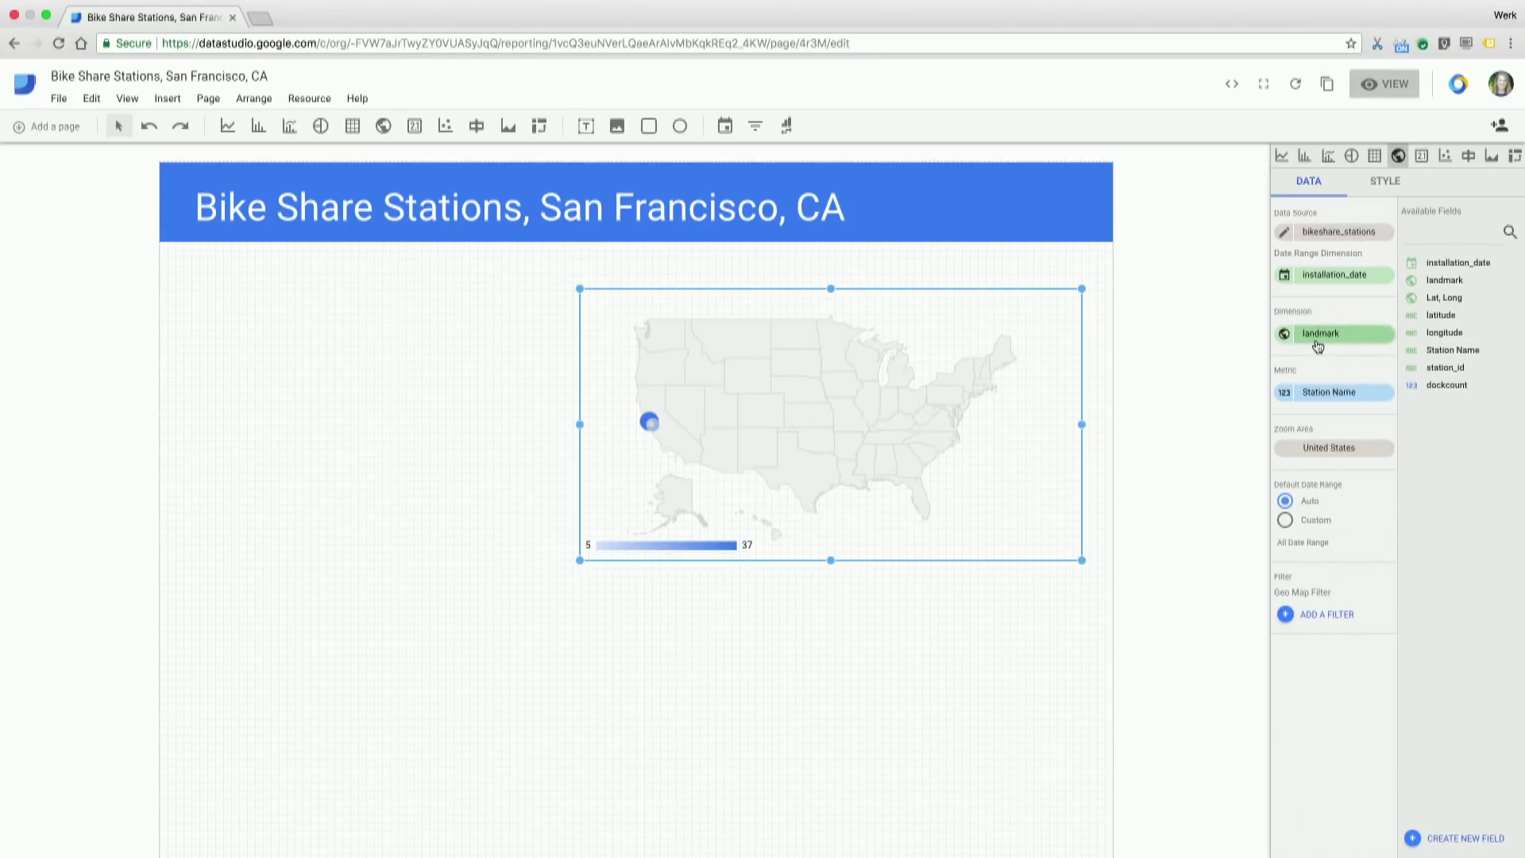
Plot the map's stations by Lat, Long instead of landmark.
{"action": "left_click", "coordinate": [1318, 346]}
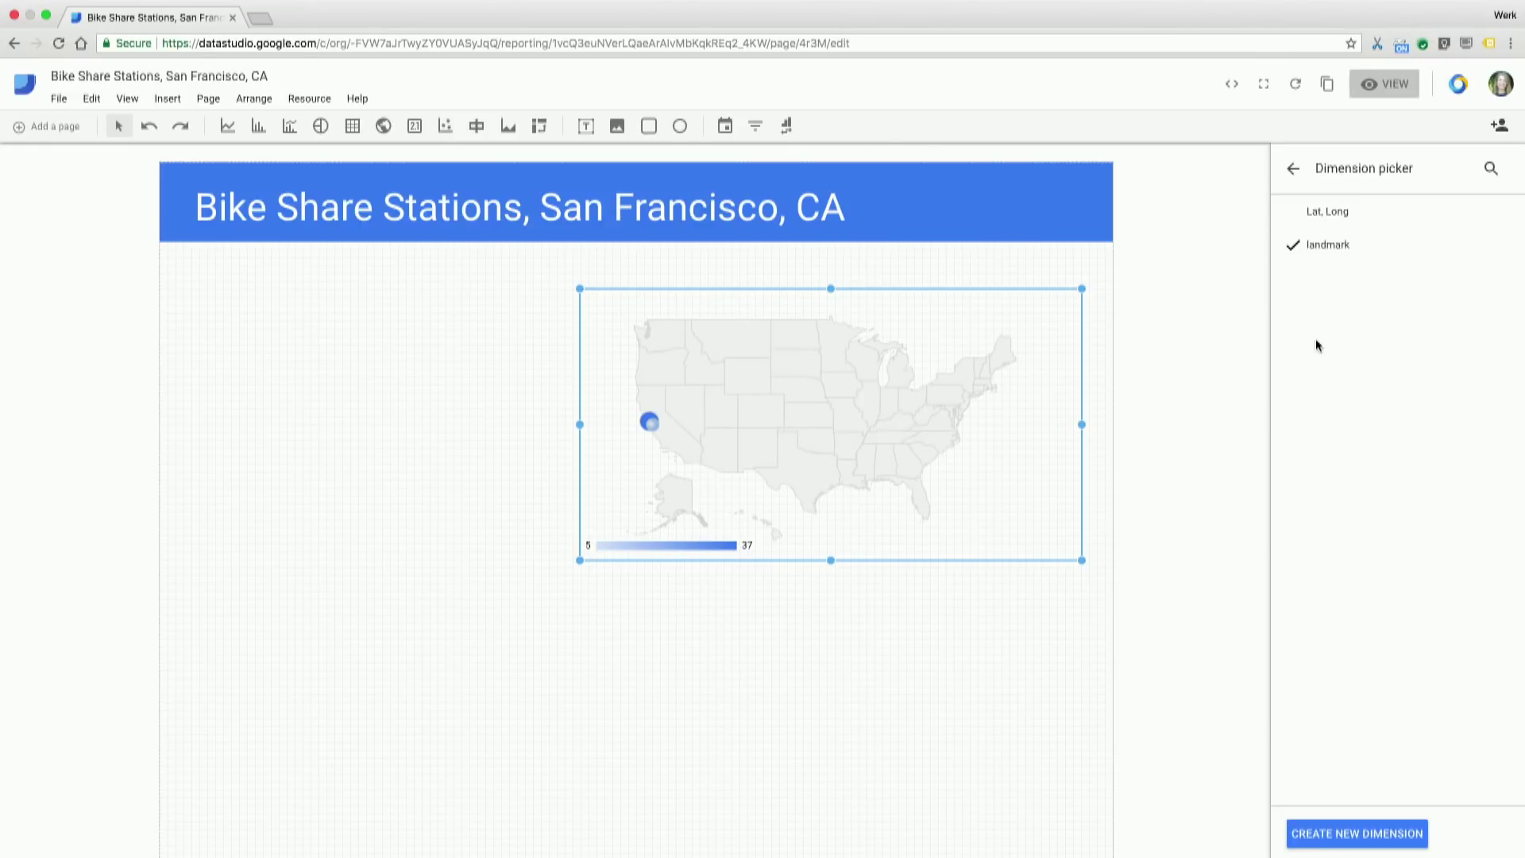
{"action": "left_click", "coordinate": [1311, 208]}
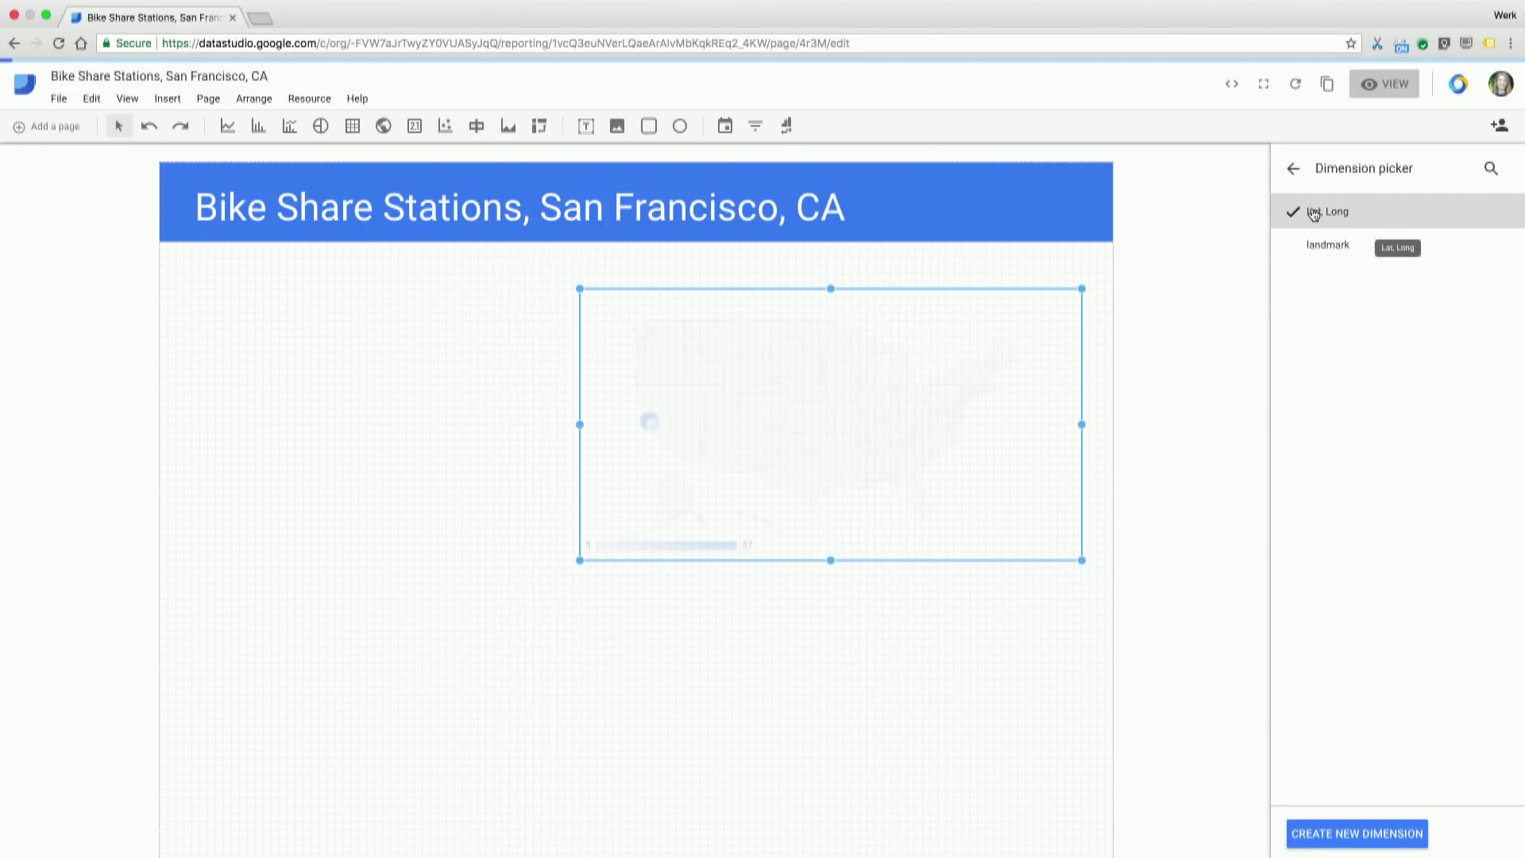
{"action": "left_click", "coordinate": [1292, 169]}
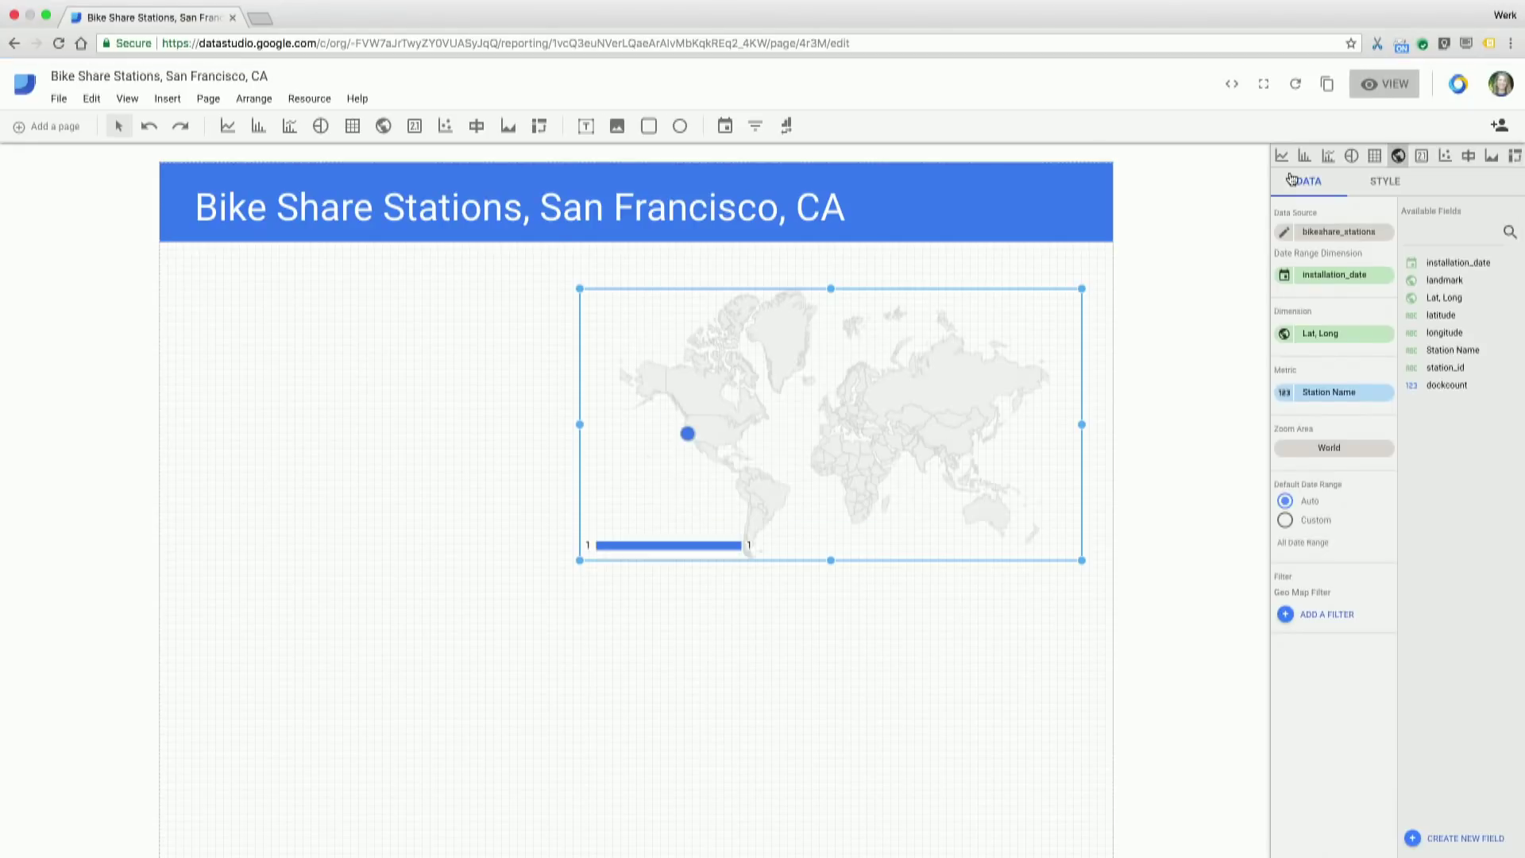
Set the geo map's zoom area to California.
{"action": "left_click", "coordinate": [1314, 455]}
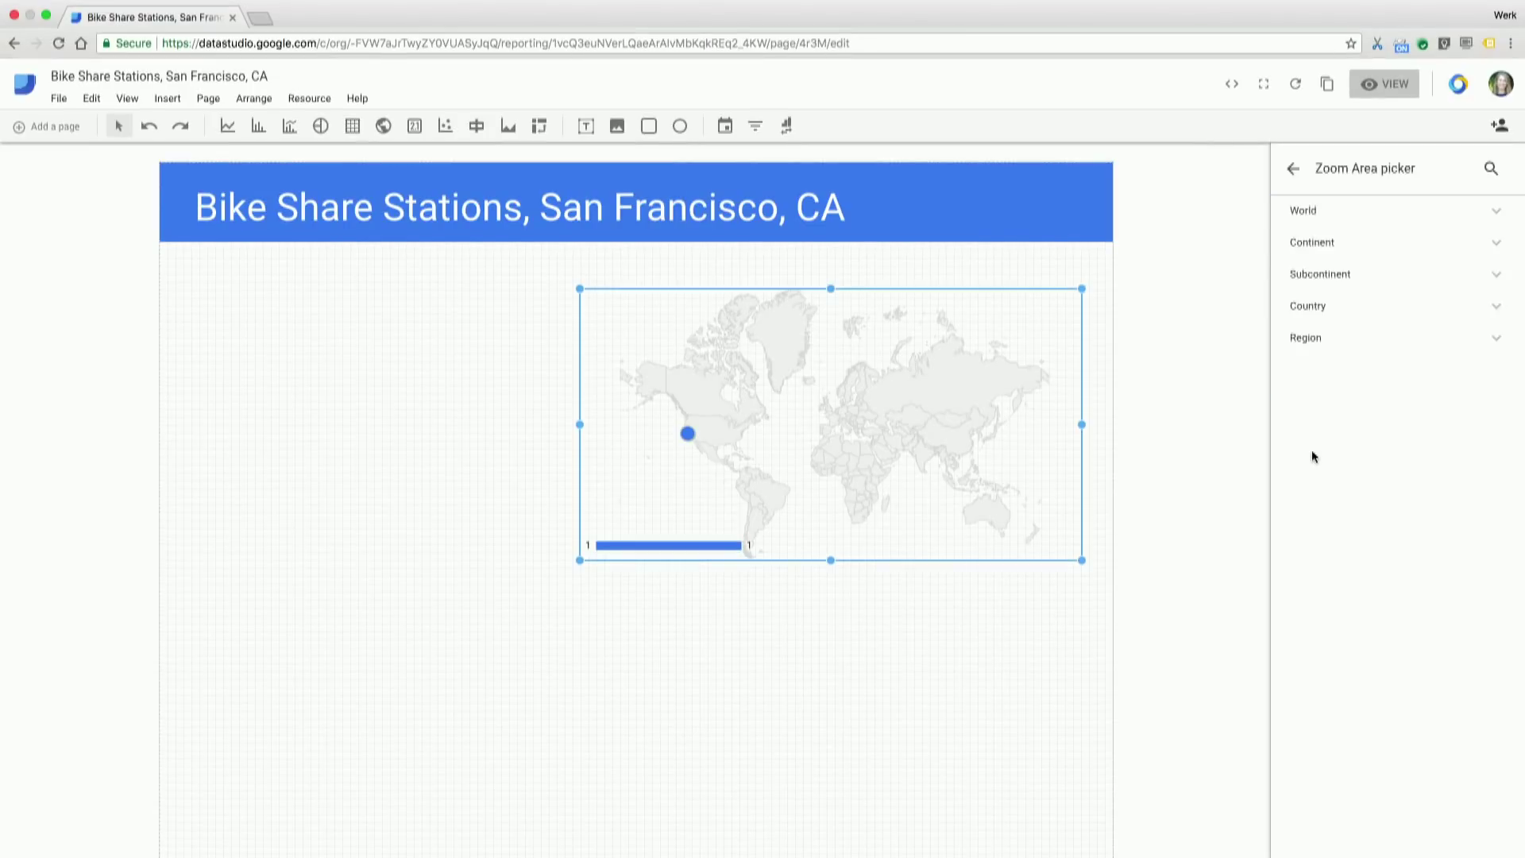
{"action": "left_click", "coordinate": [1490, 169]}
{"action": "type", "text": "cali"}
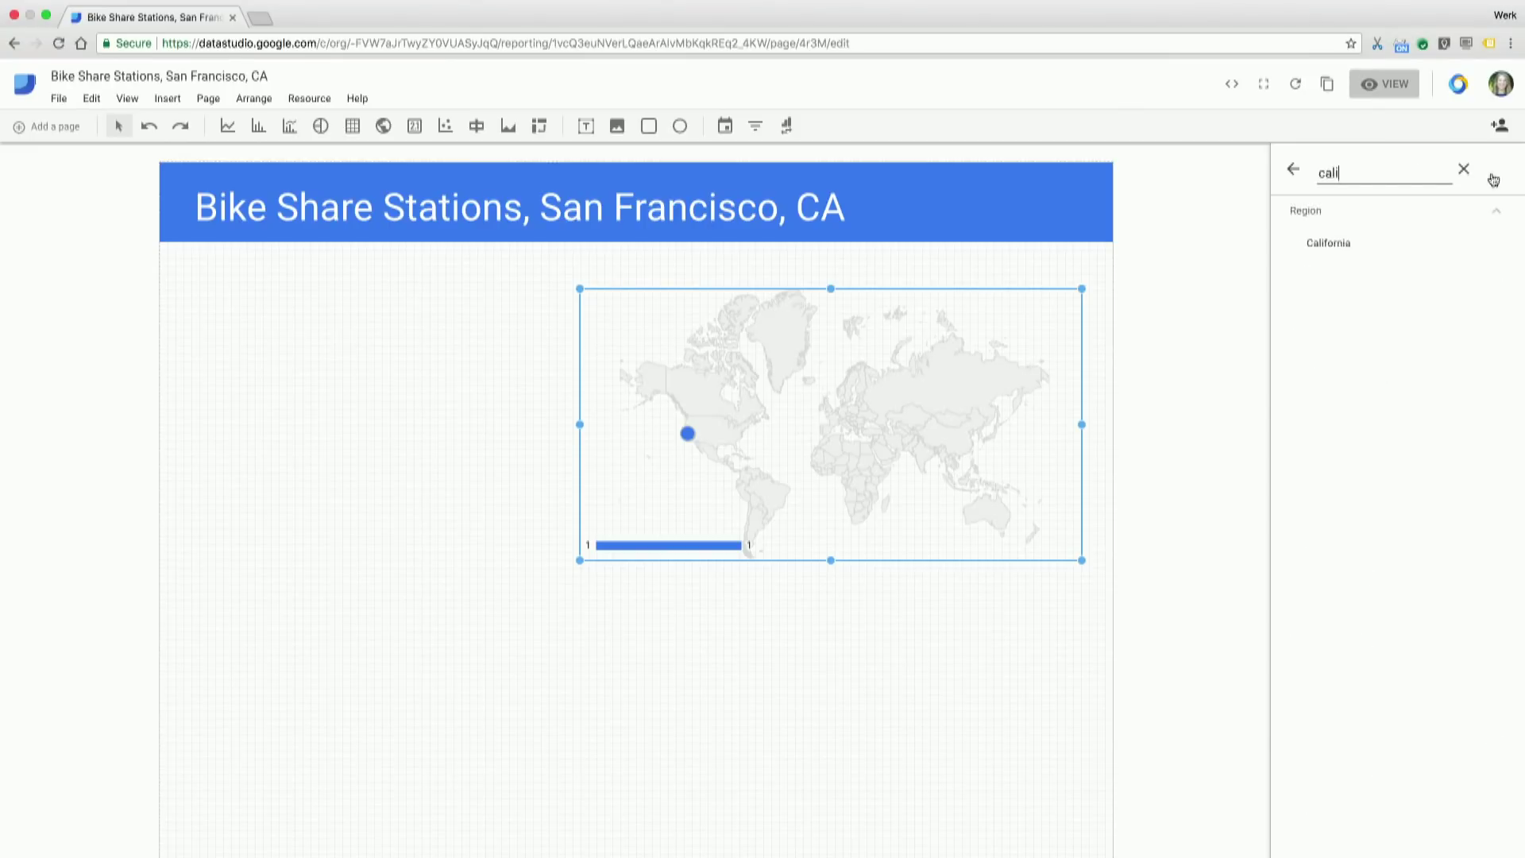
{"action": "left_click", "coordinate": [1375, 251]}
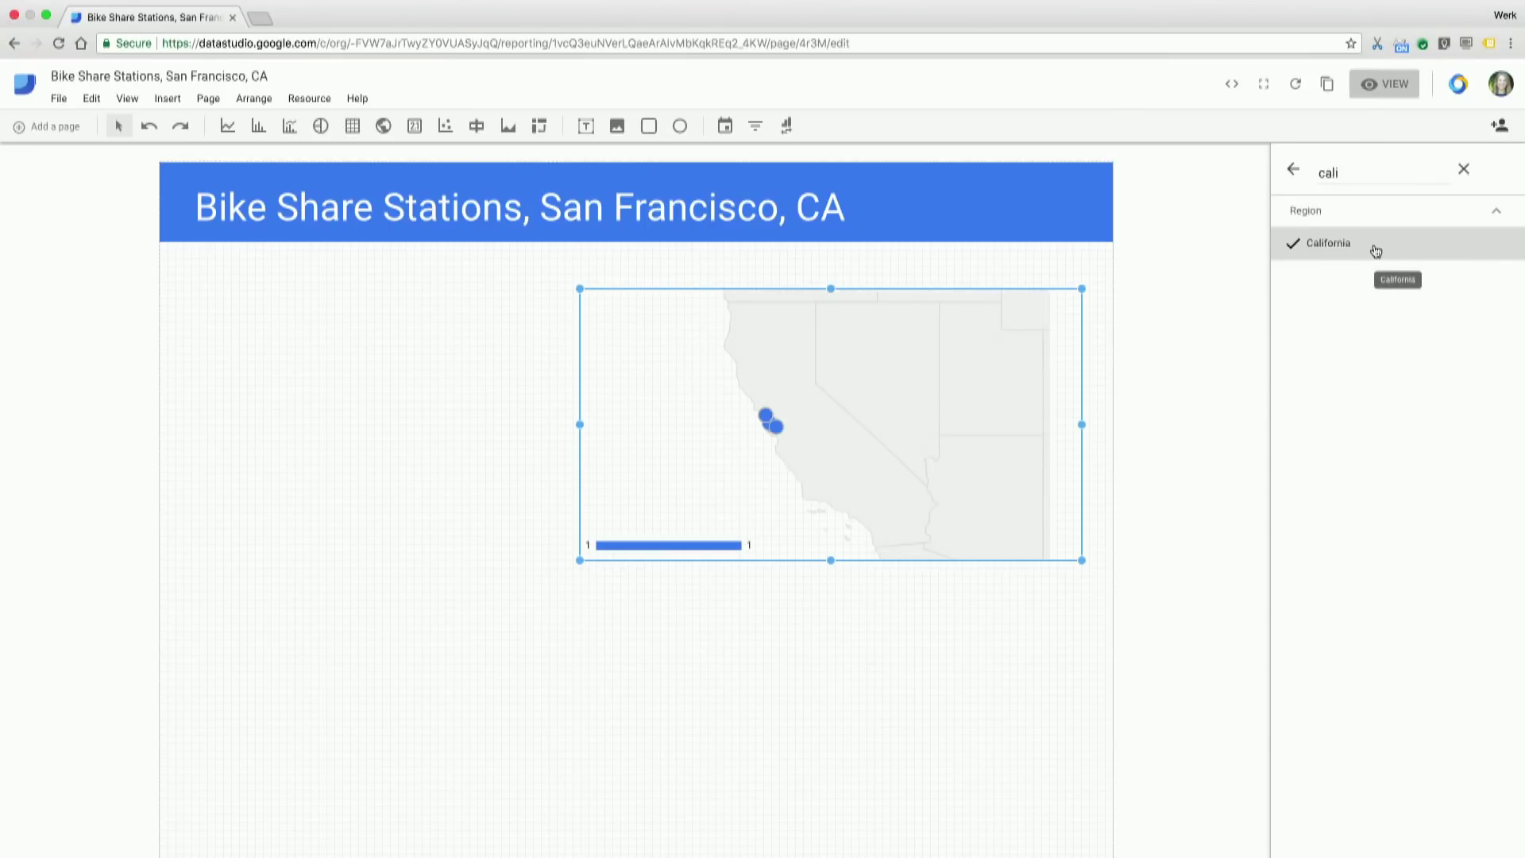
{"action": "left_click", "coordinate": [1293, 168]}
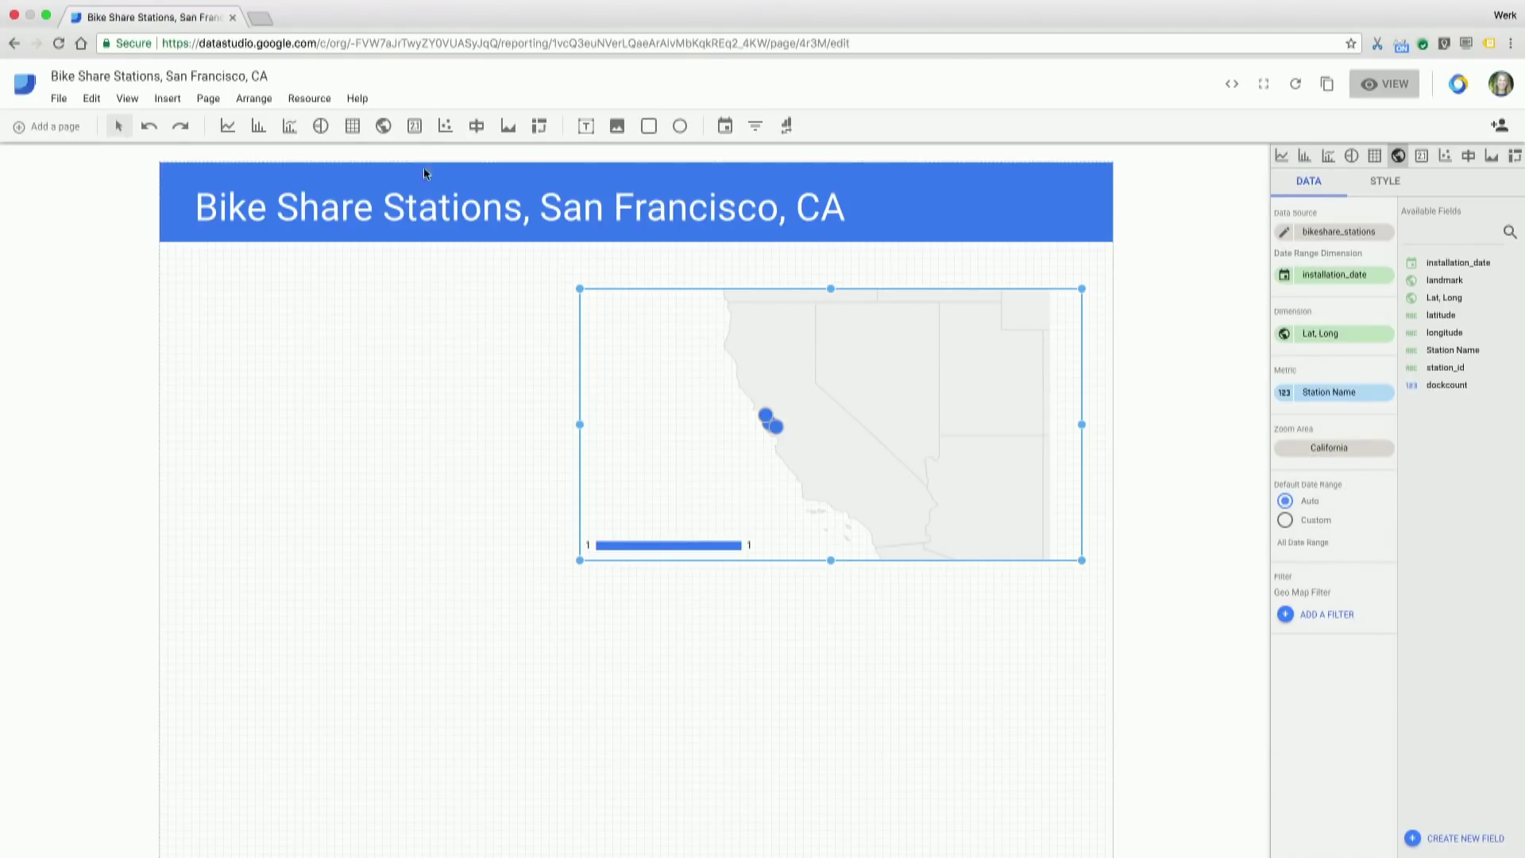
Draw a scorecard at the top left that counts Station Name instead of dockcount.
{"action": "left_click", "coordinate": [413, 131]}
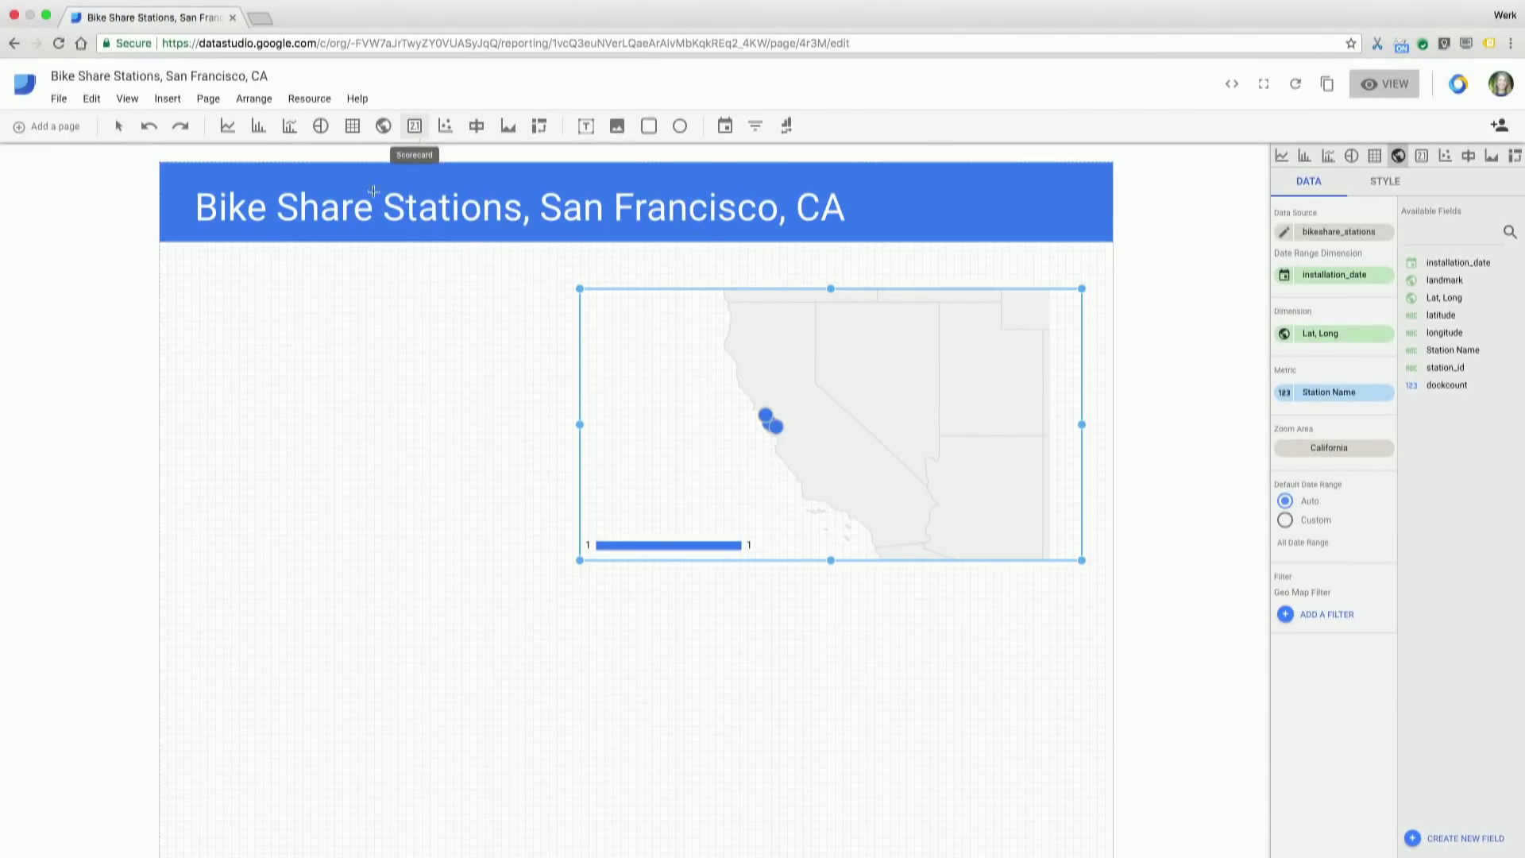
{"action": "left_click_drag", "start_coordinate": [219, 285], "coordinate": [396, 381]}
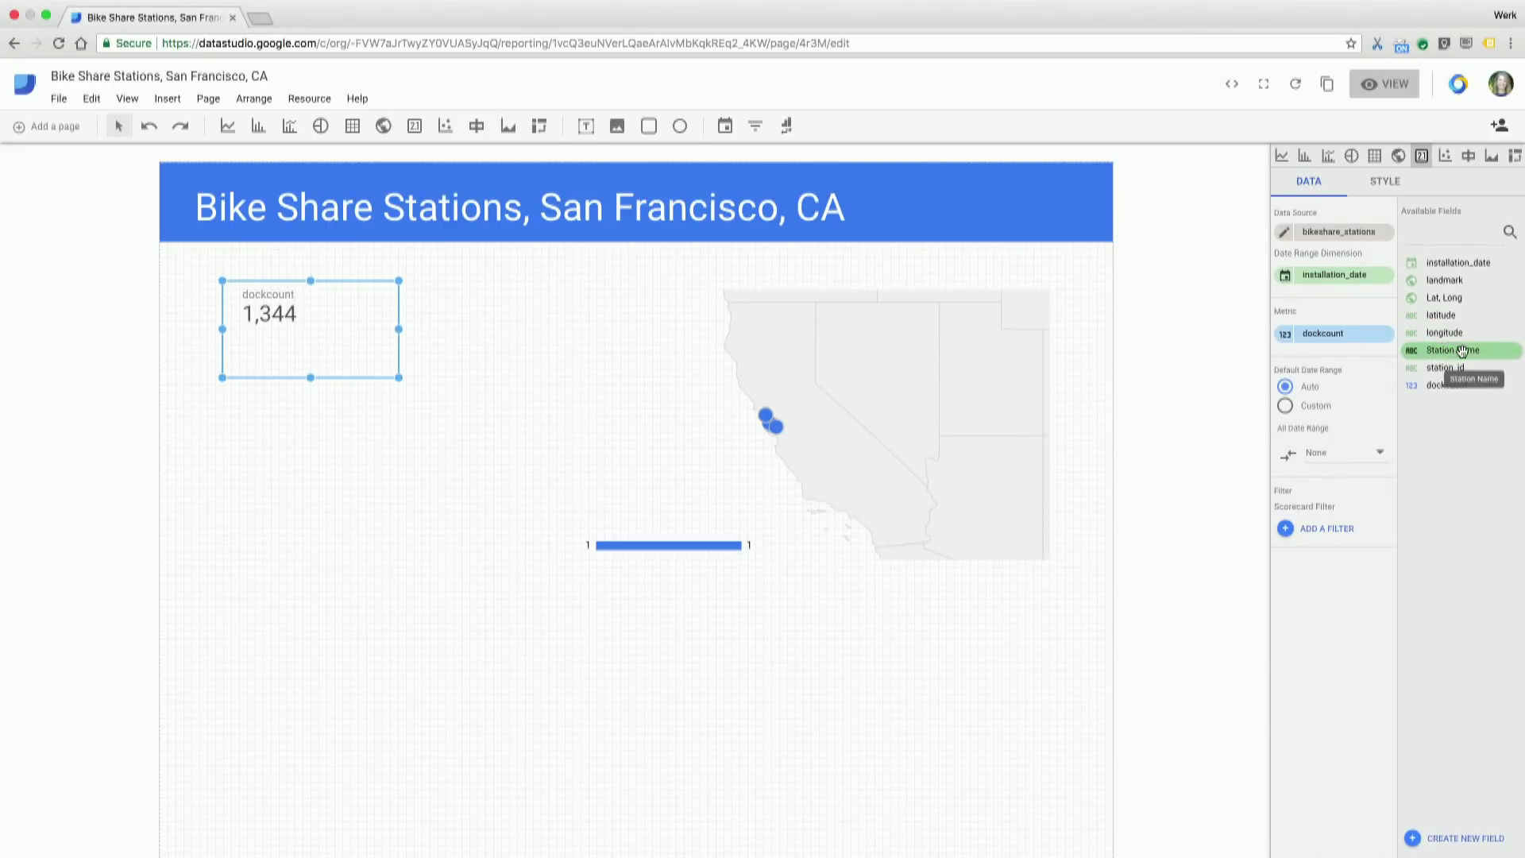
{"action": "left_click_drag", "start_coordinate": [1461, 352], "coordinate": [1339, 334]}
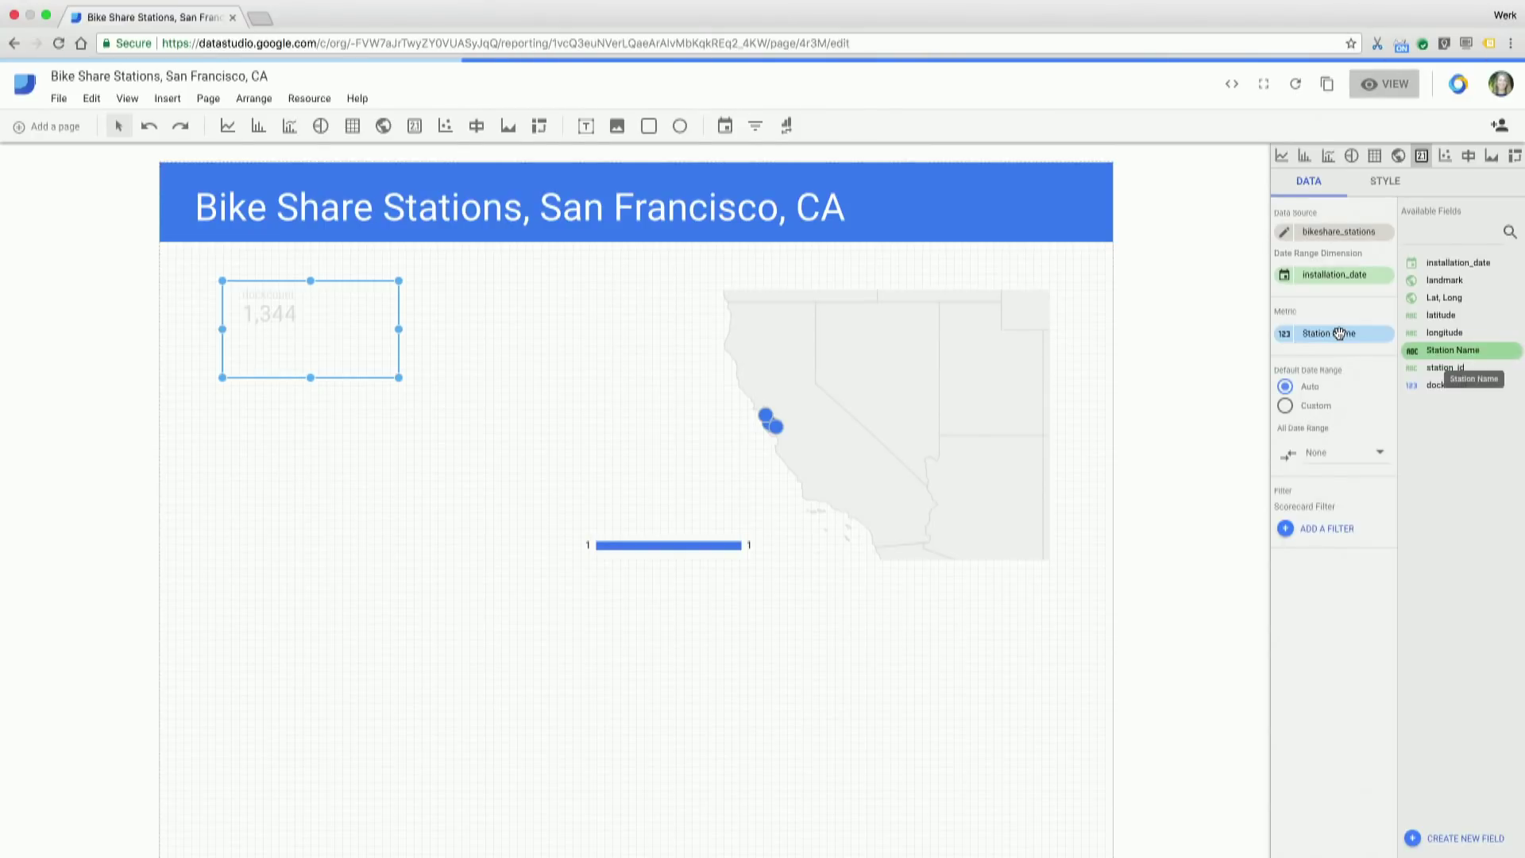
Rename the scorecard metric 'Number of Stations' and nudge the scorecard slightly left.
{"action": "left_click", "coordinate": [1285, 335]}
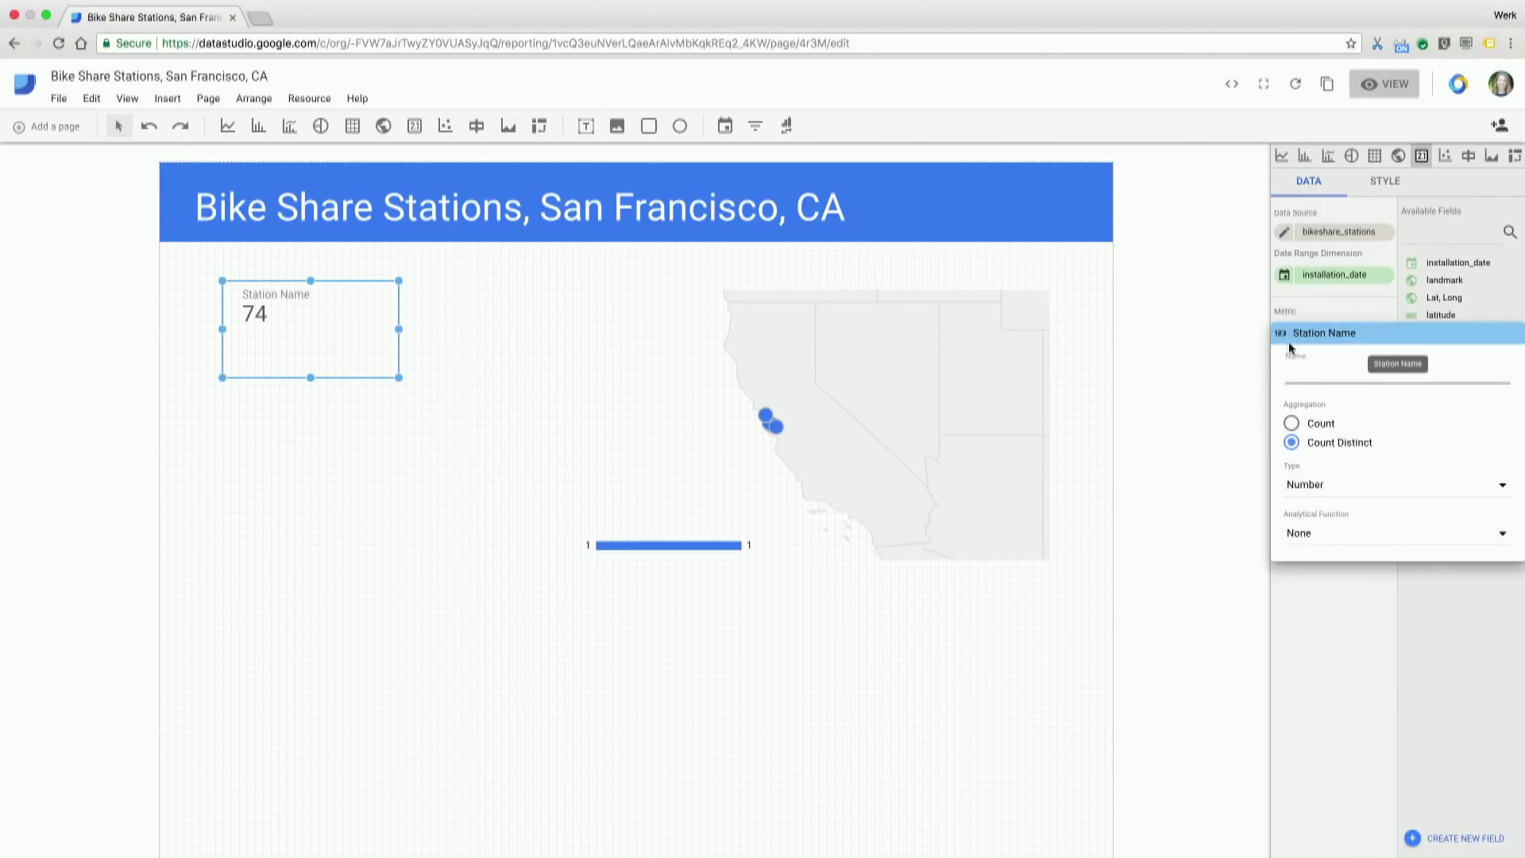
{"action": "left_click", "coordinate": [1308, 381]}
{"action": "type", "text": "Num"}
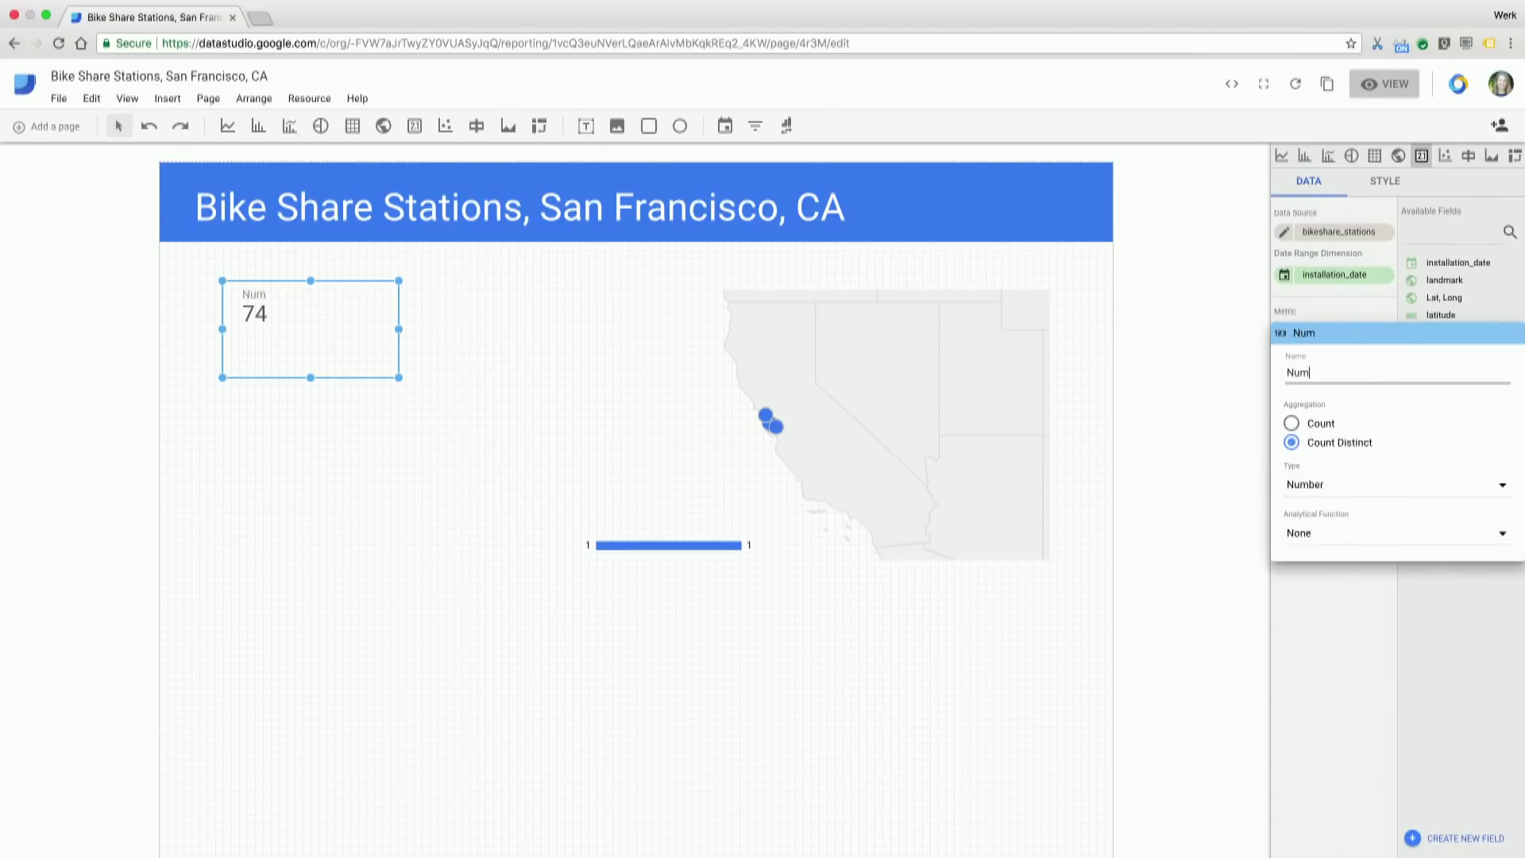
{"action": "type", "text": "ber of Stations"}
{"action": "left_click", "coordinate": [1213, 401]}
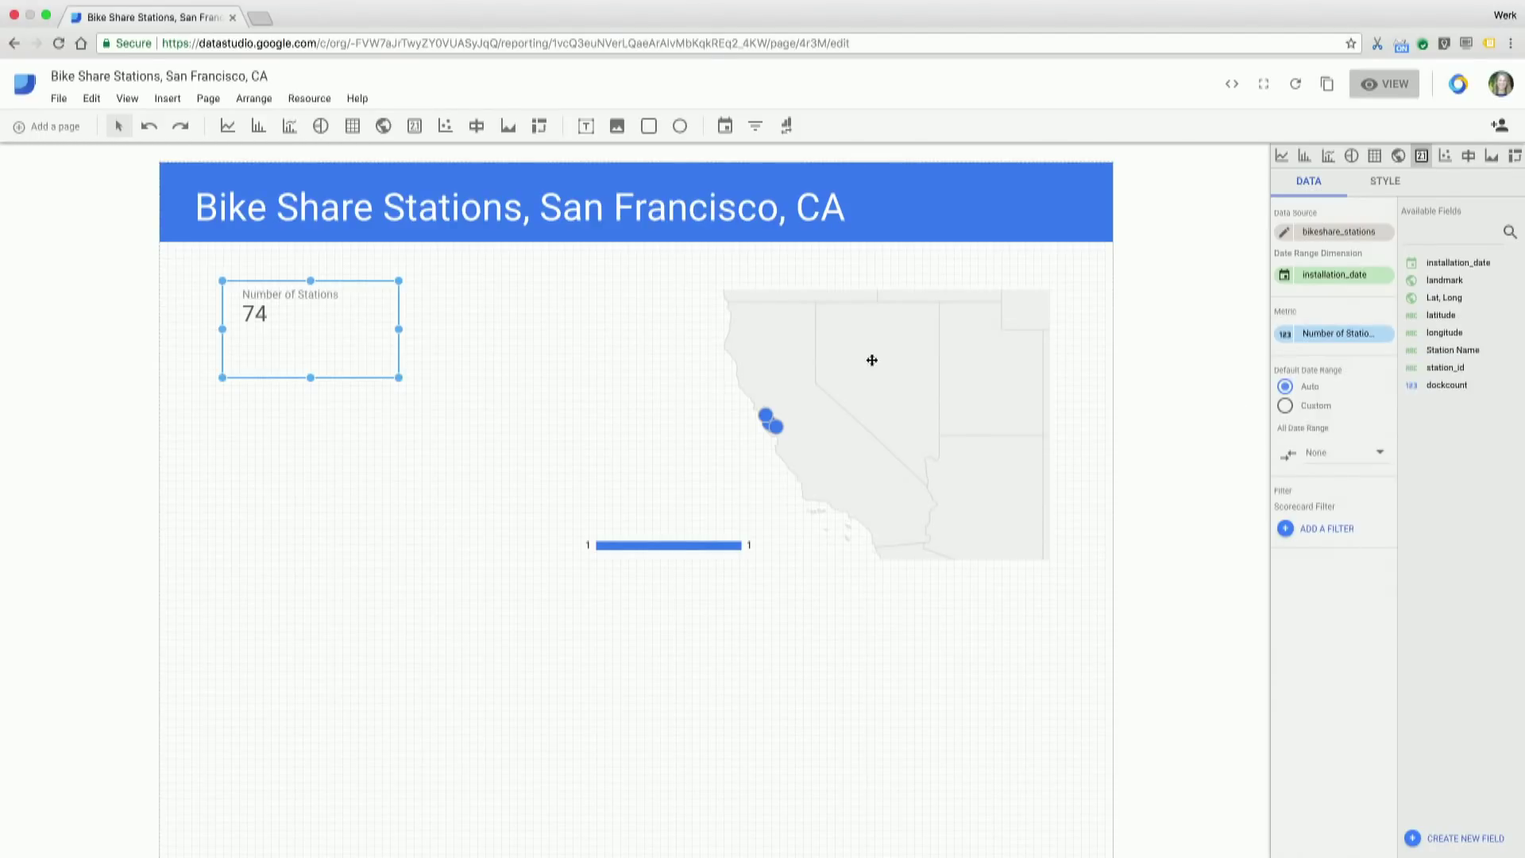
{"action": "left_click_drag", "start_coordinate": [346, 322], "coordinate": [323, 321]}
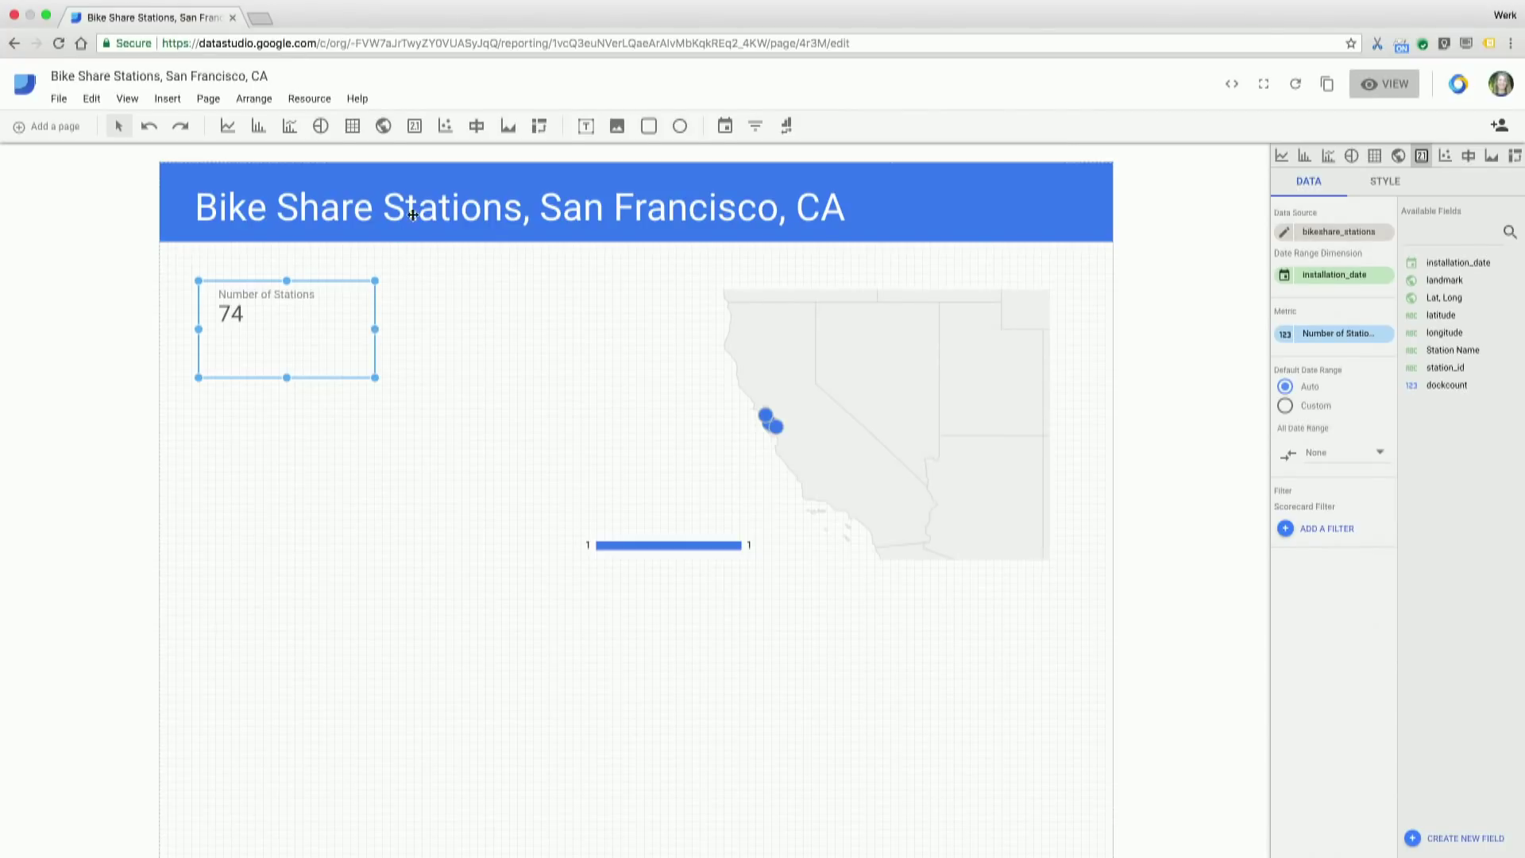
{"action": "left_click", "coordinate": [414, 127]}
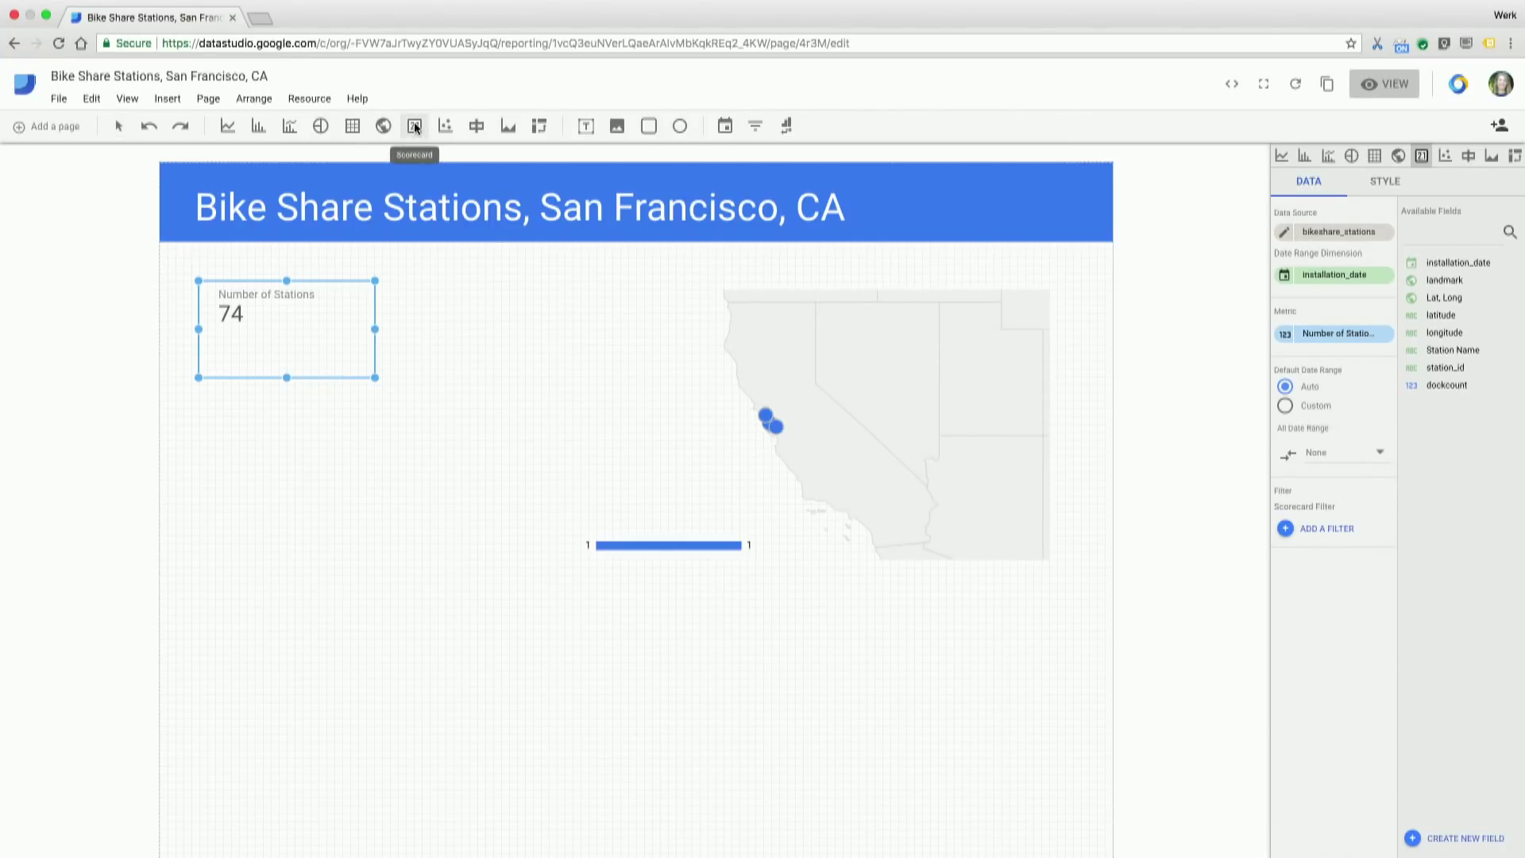
Draw a second scorecard beside the station count and rename its dockcount metric 'Number of Bike Docks'.
{"action": "left_click_drag", "start_coordinate": [385, 283], "coordinate": [556, 381]}
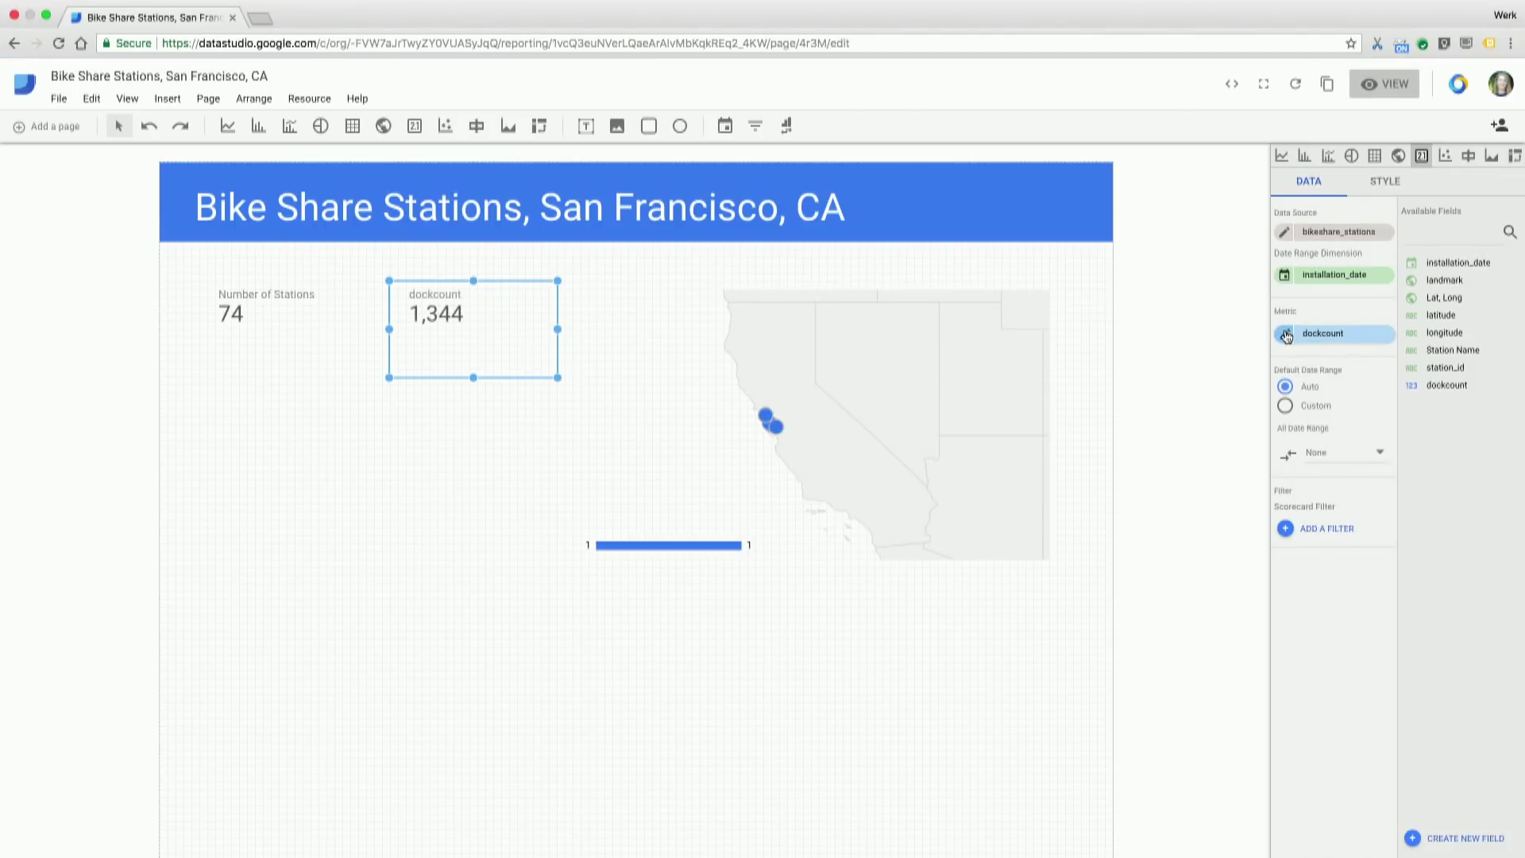
{"action": "left_click", "coordinate": [1286, 336]}
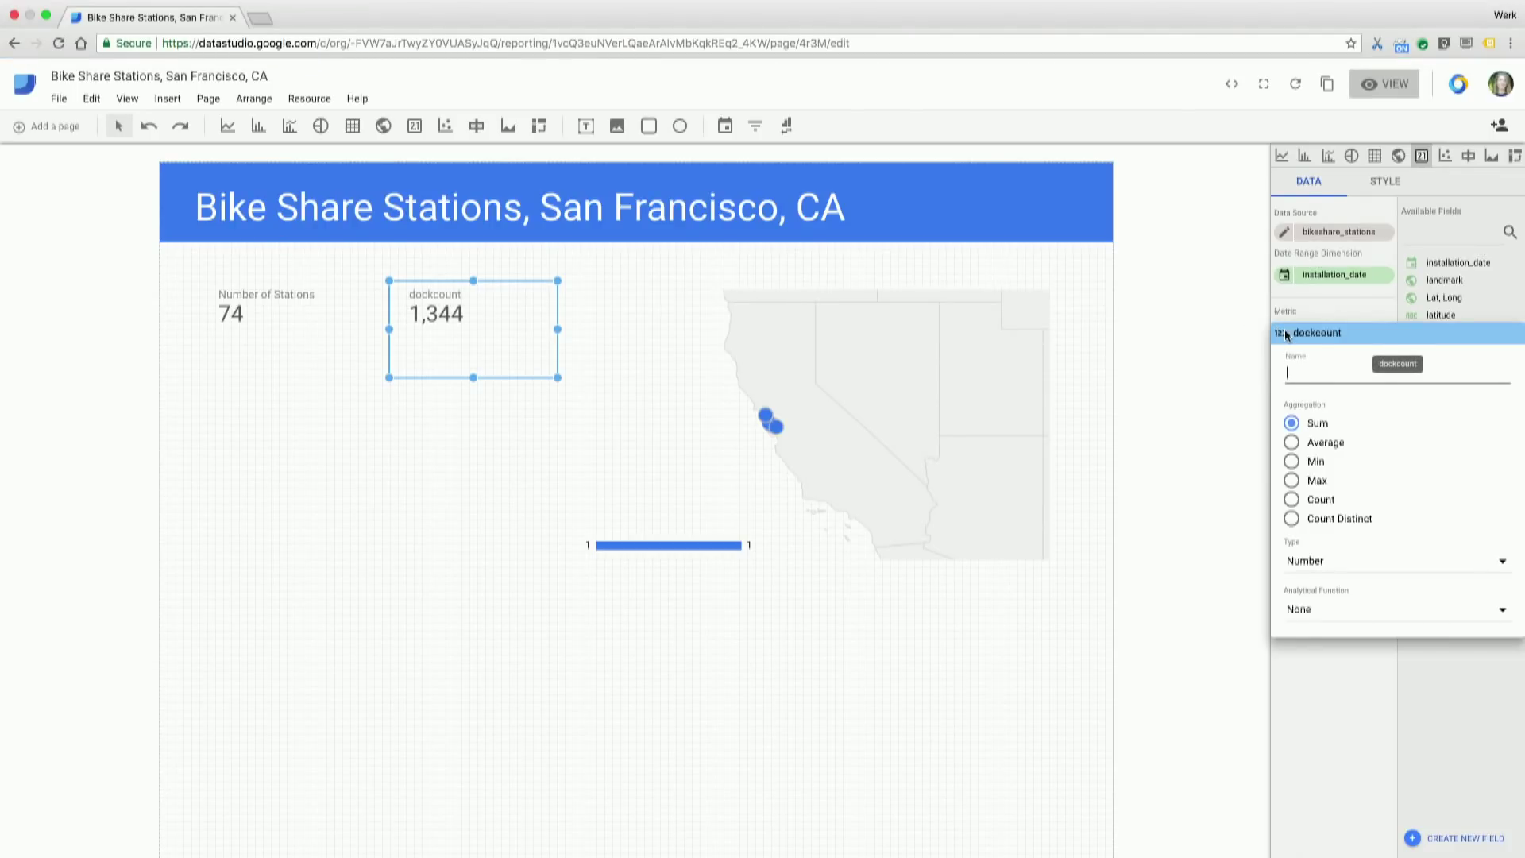
{"action": "type", "text": "Number of Ni"}
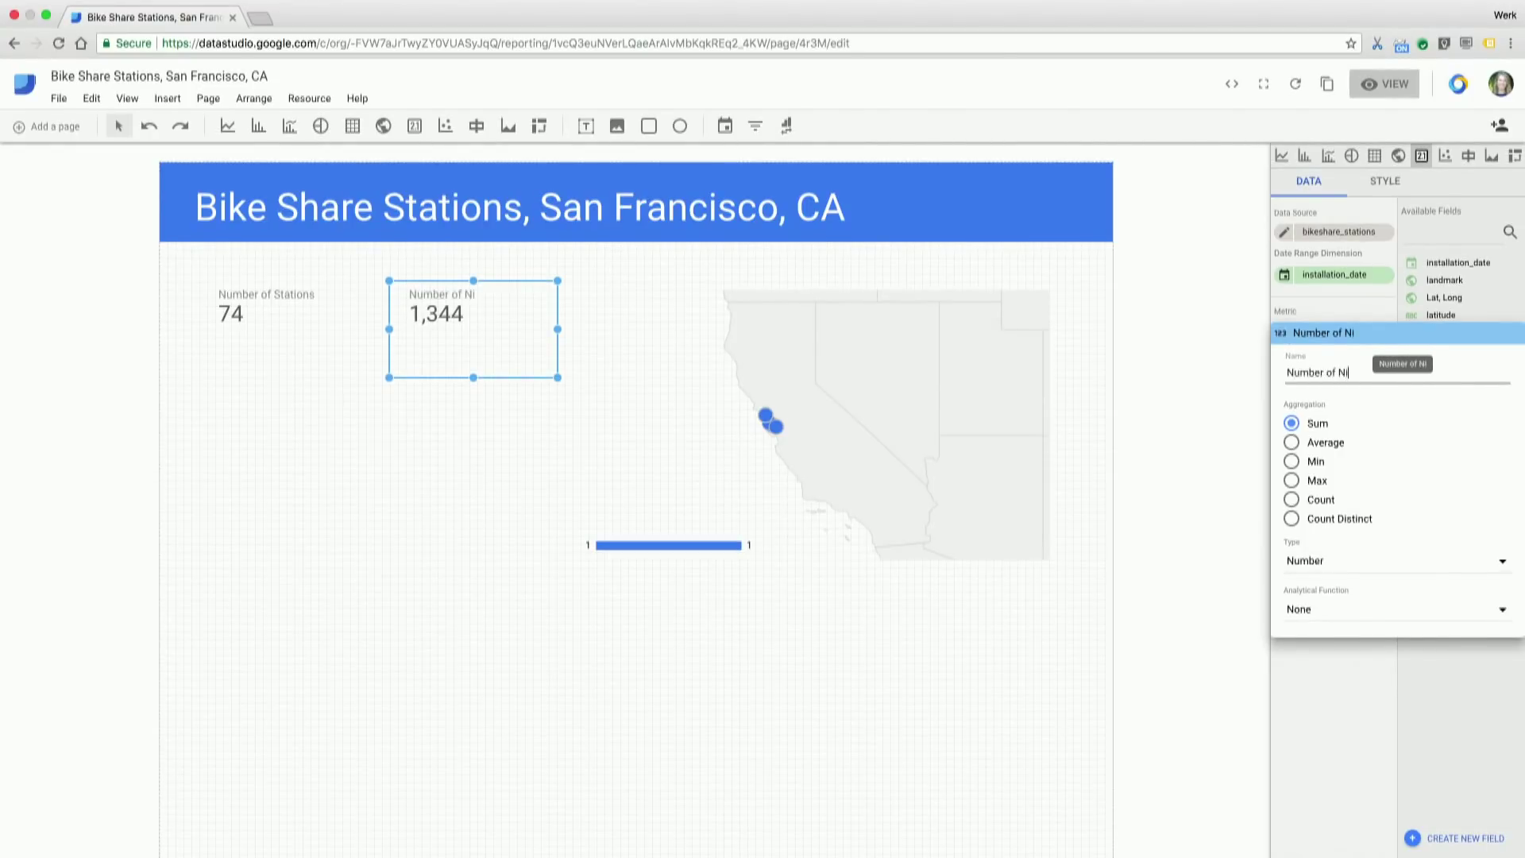
{"action": "type", "text": "k"}
{"action": "key", "text": "BackSpace"}
{"action": "key", "text": "BackSpace"}
{"action": "key", "text": "BackSpace"}
{"action": "key", "text": "BackSpace"}
{"action": "type", "text": "Bike"}
{"action": "key", "text": "BackSpace"}
{"action": "key", "text": "BackSpace"}
{"action": "key", "text": "BackSpace"}
{"action": "key", "text": "BackSpace"}
{"action": "type", "text": "Nik"}
{"action": "key", "text": "BackSpace"}
{"action": "key", "text": "BackSpace"}
{"action": "key", "text": "BackSpace"}
{"action": "type", "text": "Bike Docks"}
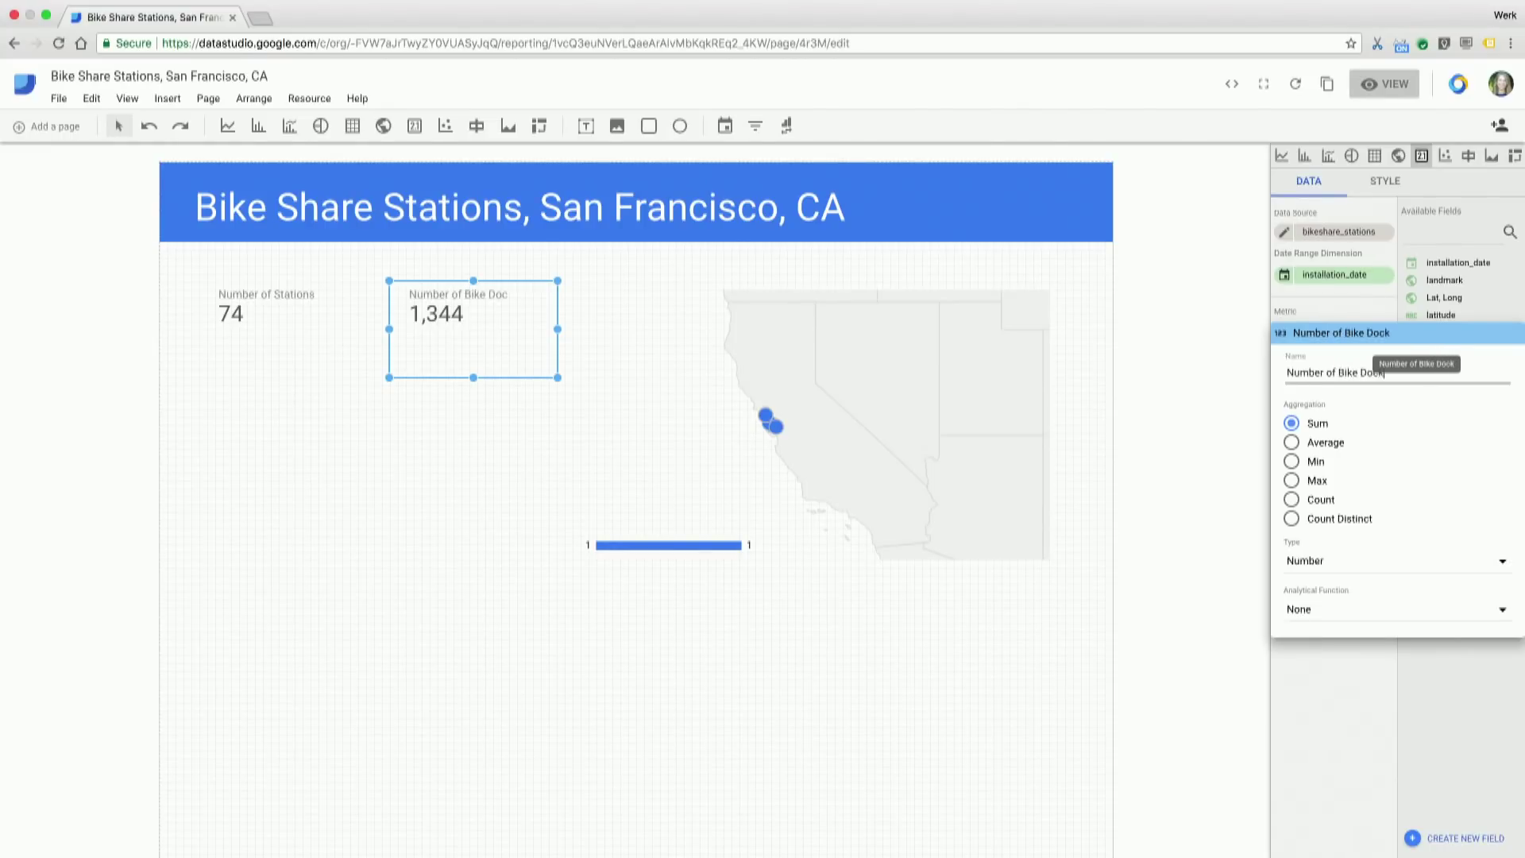
{"action": "left_click", "coordinate": [1221, 349]}
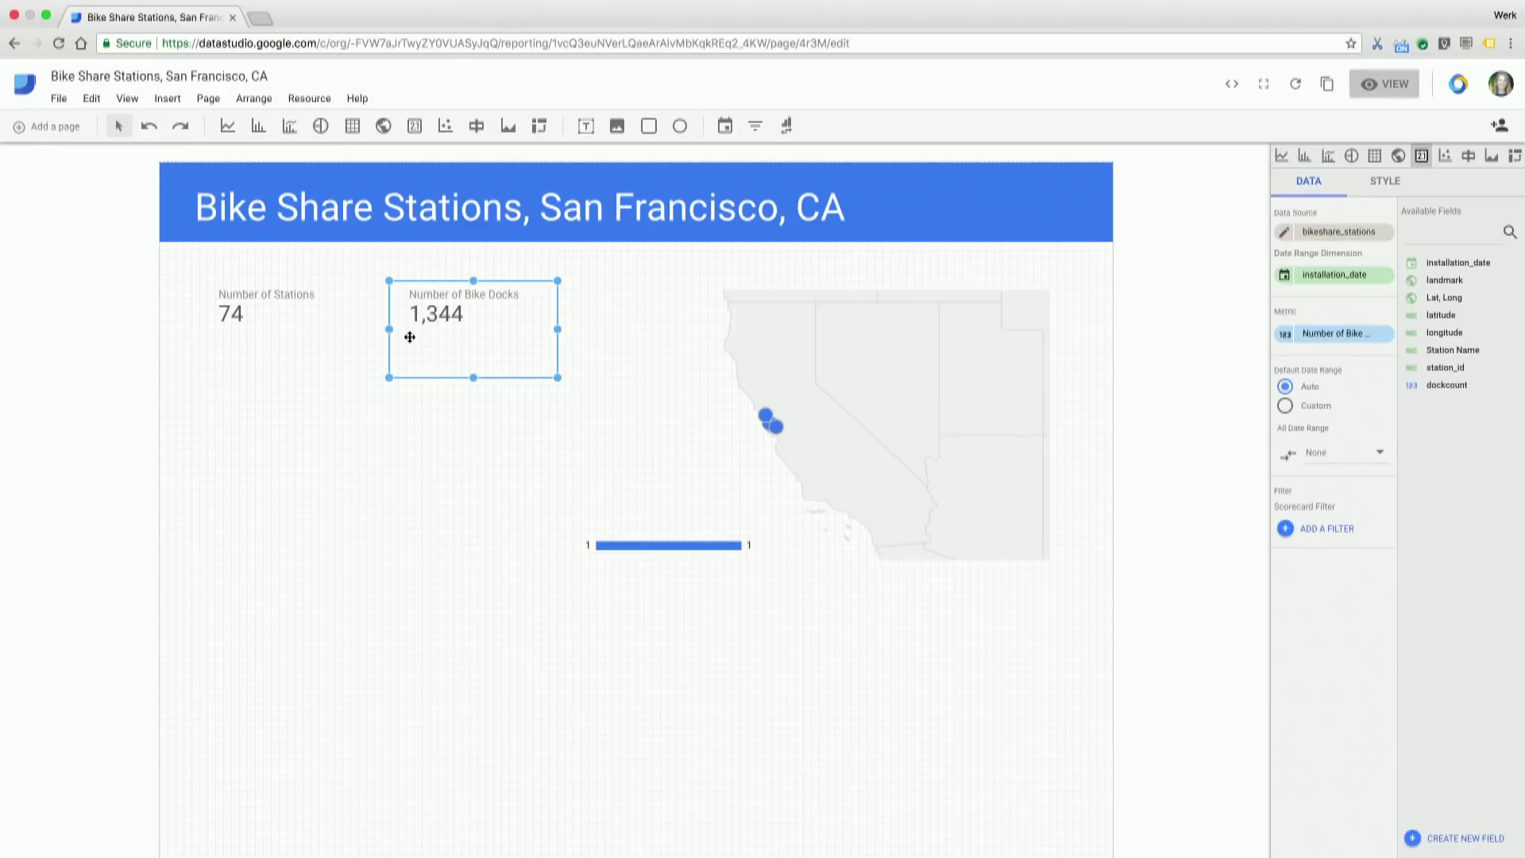
{"action": "left_click", "coordinate": [238, 316]}
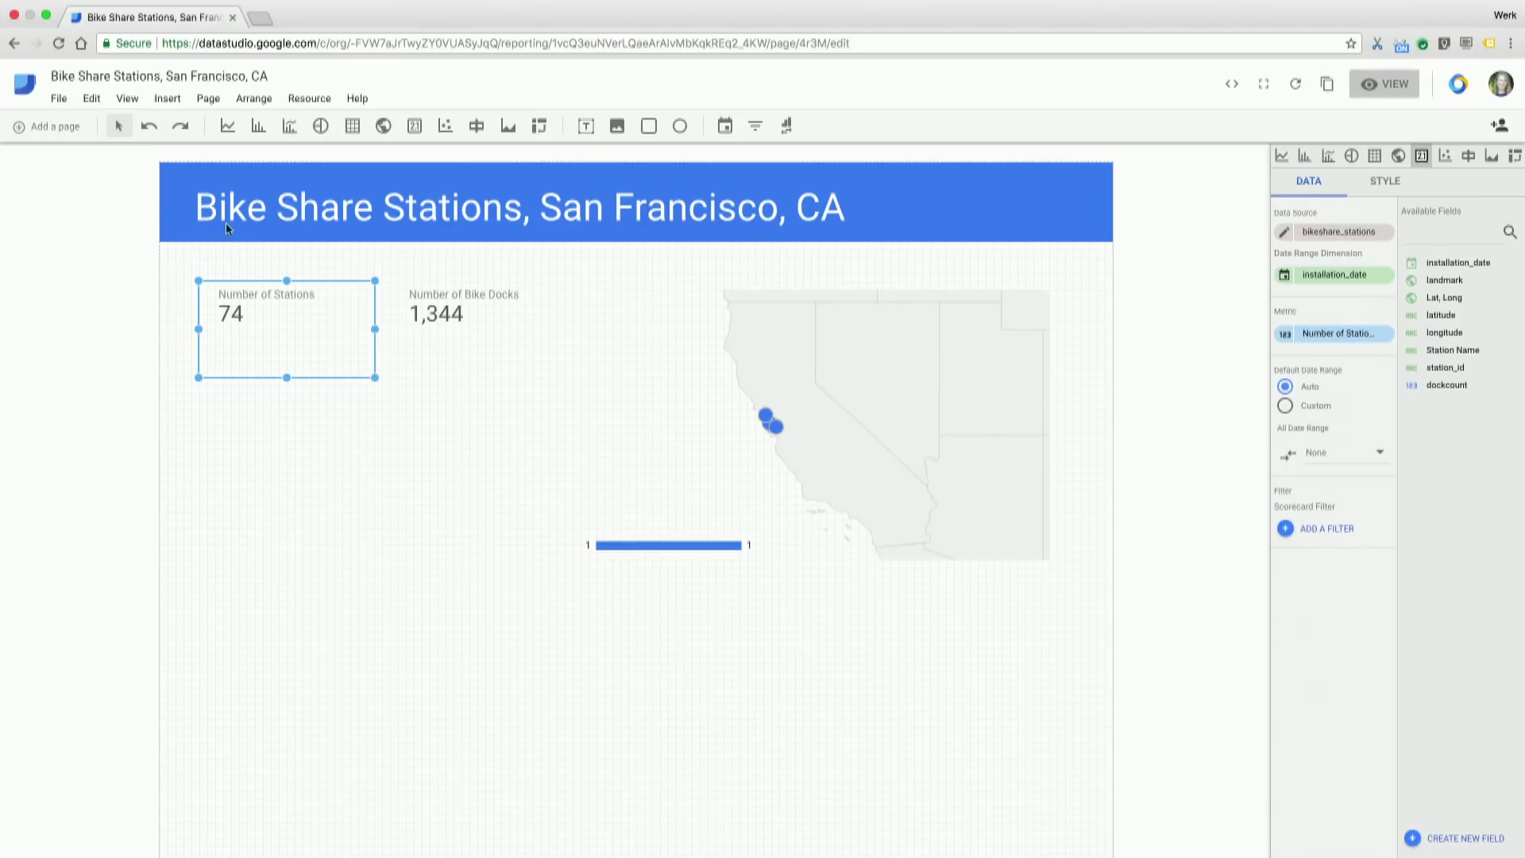
{"action": "left_click", "coordinate": [352, 126]}
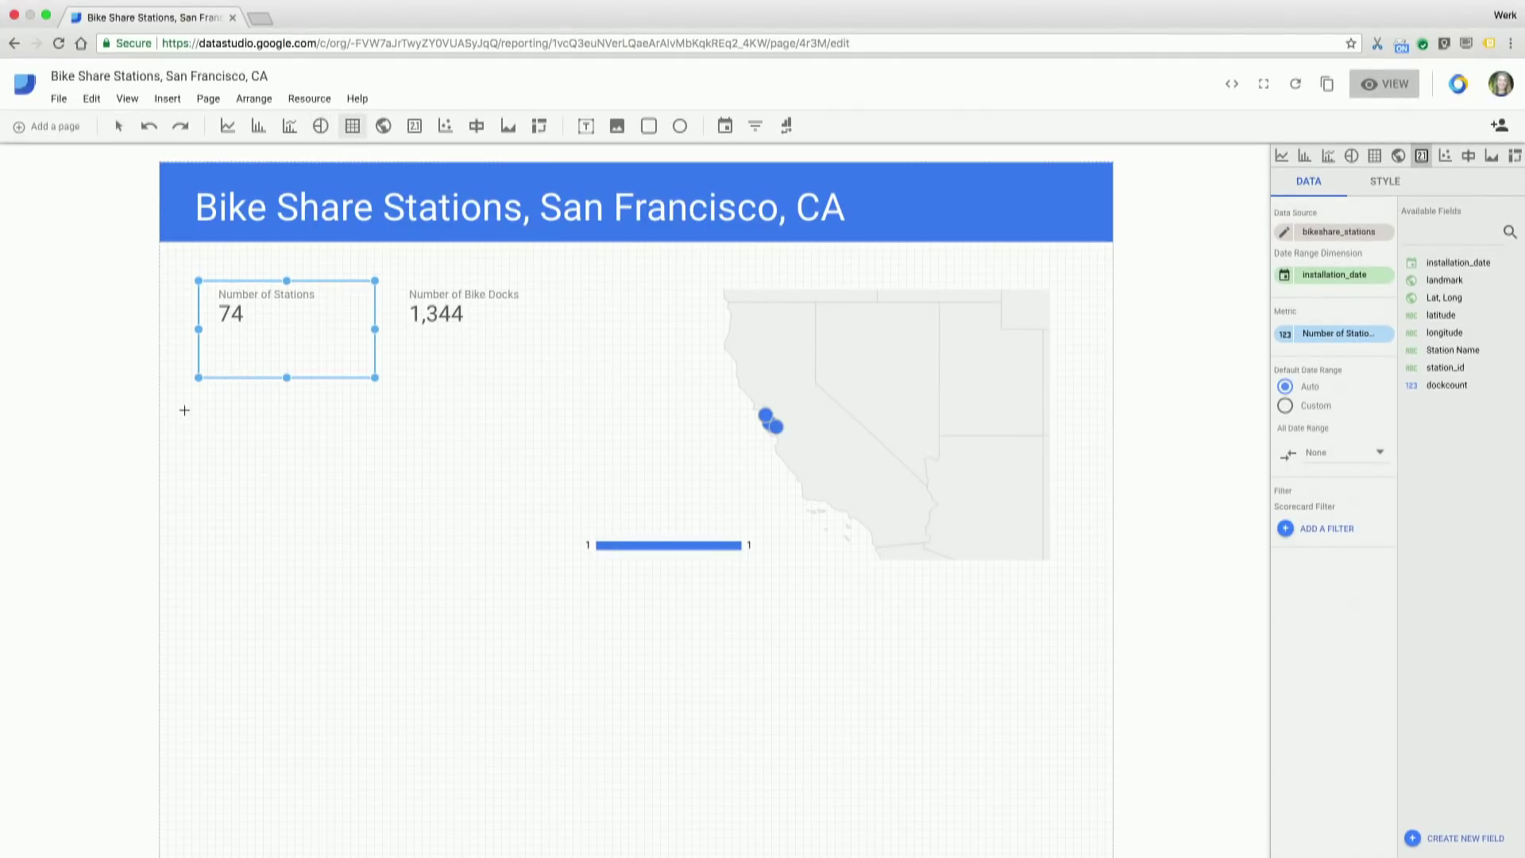
Draw a table below the scorecards listing Station Name with dockcount, plus a second dockcount column.
{"action": "left_click_drag", "start_coordinate": [185, 408], "coordinate": [537, 554]}
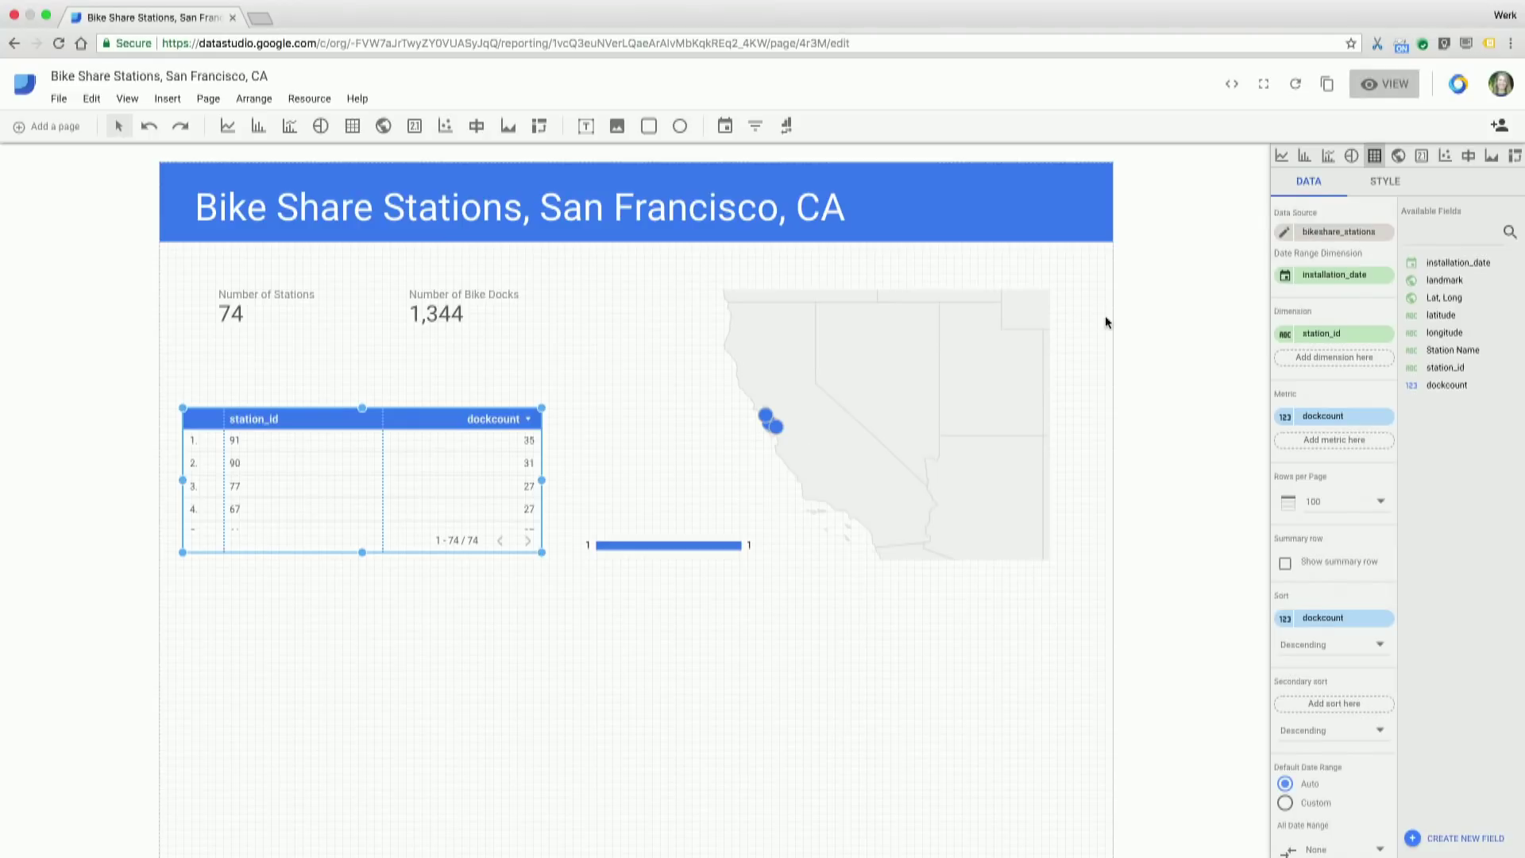
{"action": "left_click_drag", "start_coordinate": [1457, 349], "coordinate": [1331, 330]}
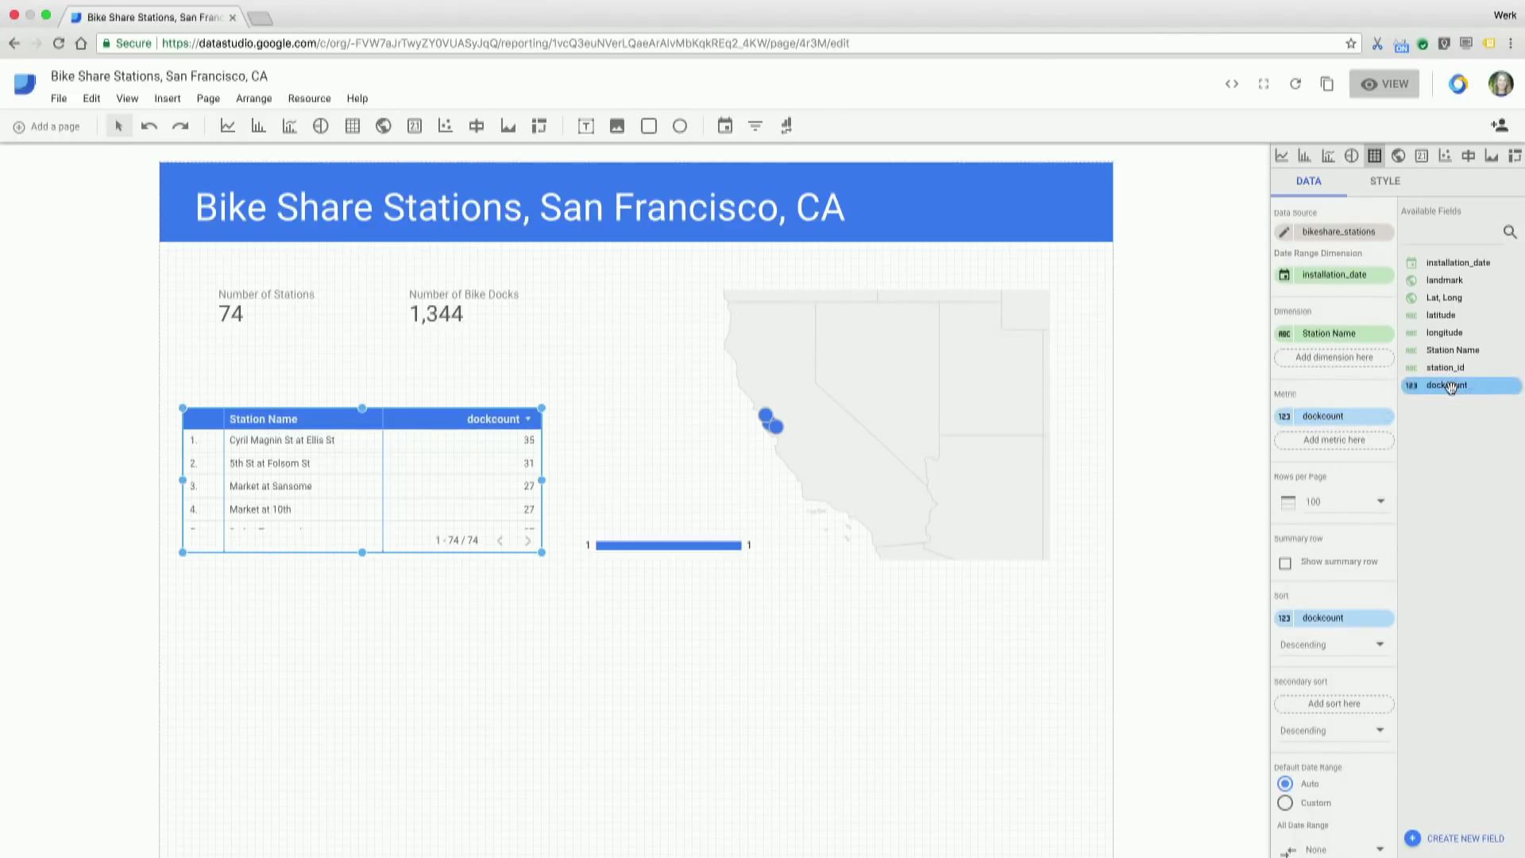
{"action": "left_click_drag", "start_coordinate": [1451, 387], "coordinate": [1329, 443]}
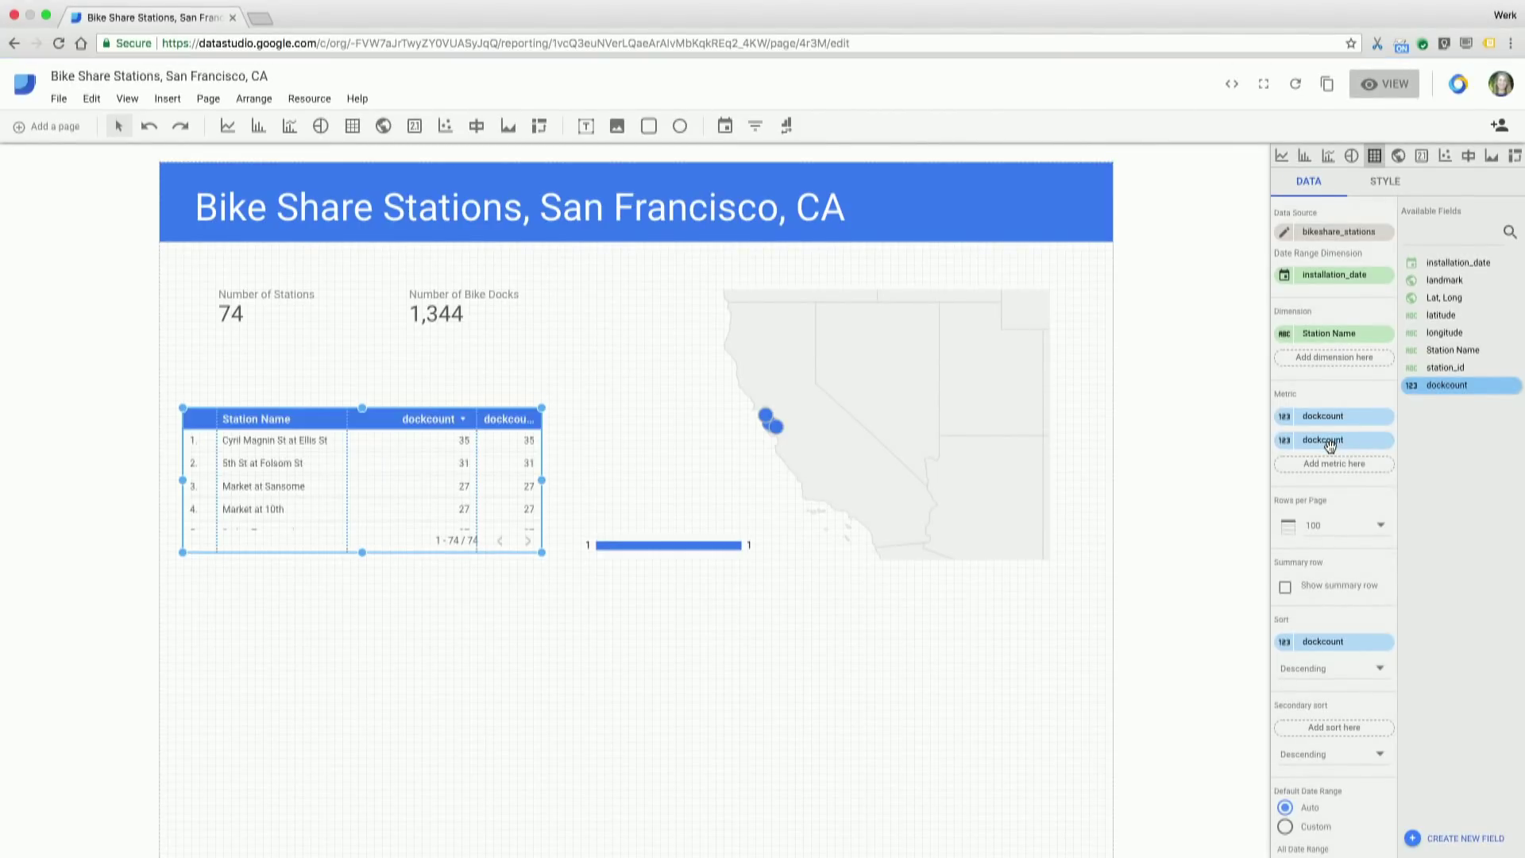
Make the second dockcount column Percent of total, headed '% of Total', and preview the report in view mode.
{"action": "left_click", "coordinate": [1286, 443]}
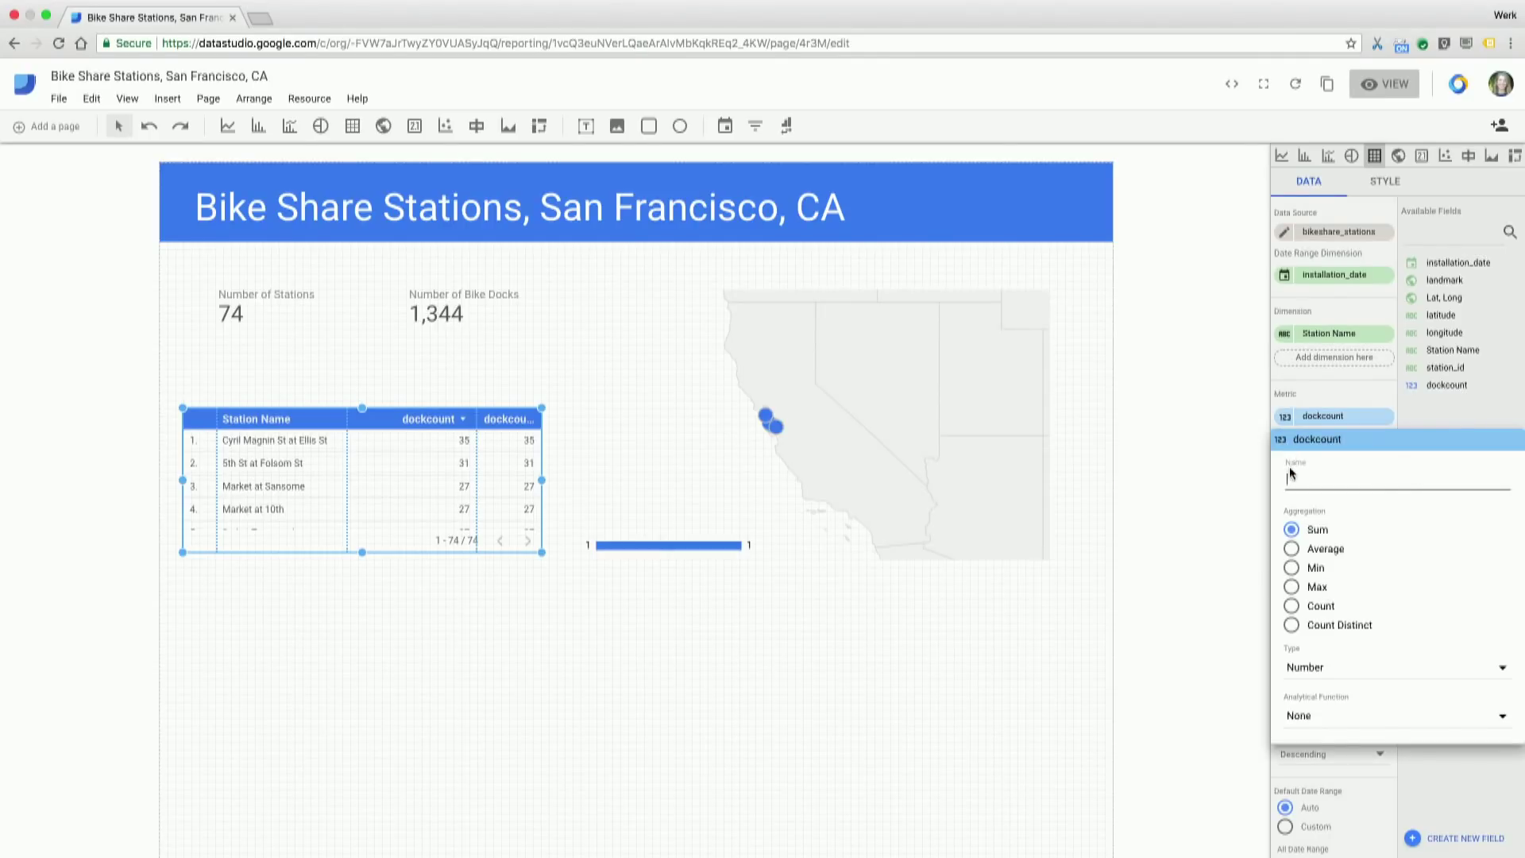
{"action": "left_click", "coordinate": [1315, 721]}
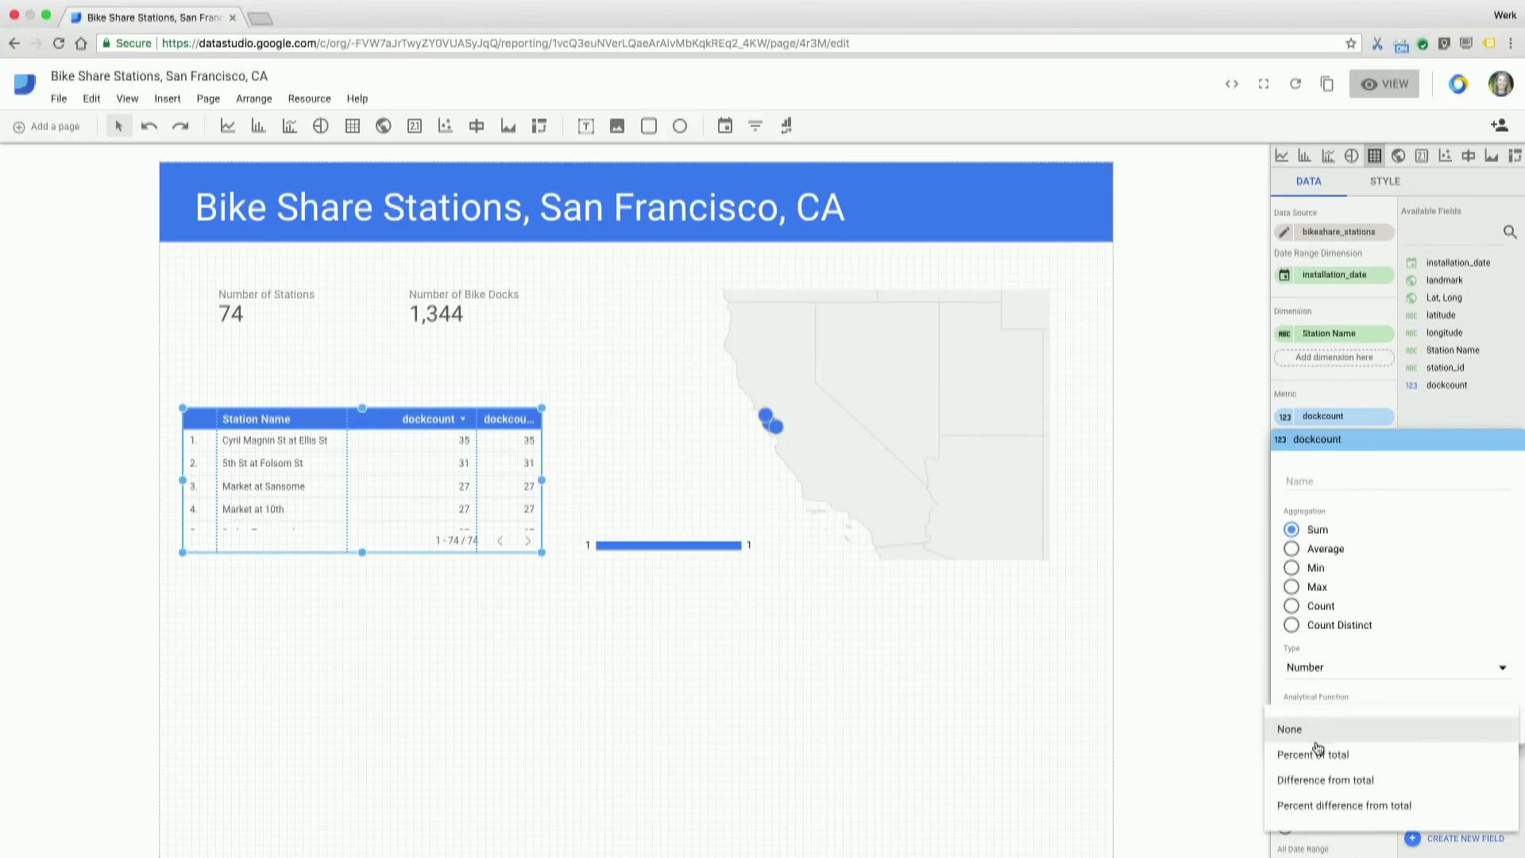
{"action": "left_click", "coordinate": [1315, 754]}
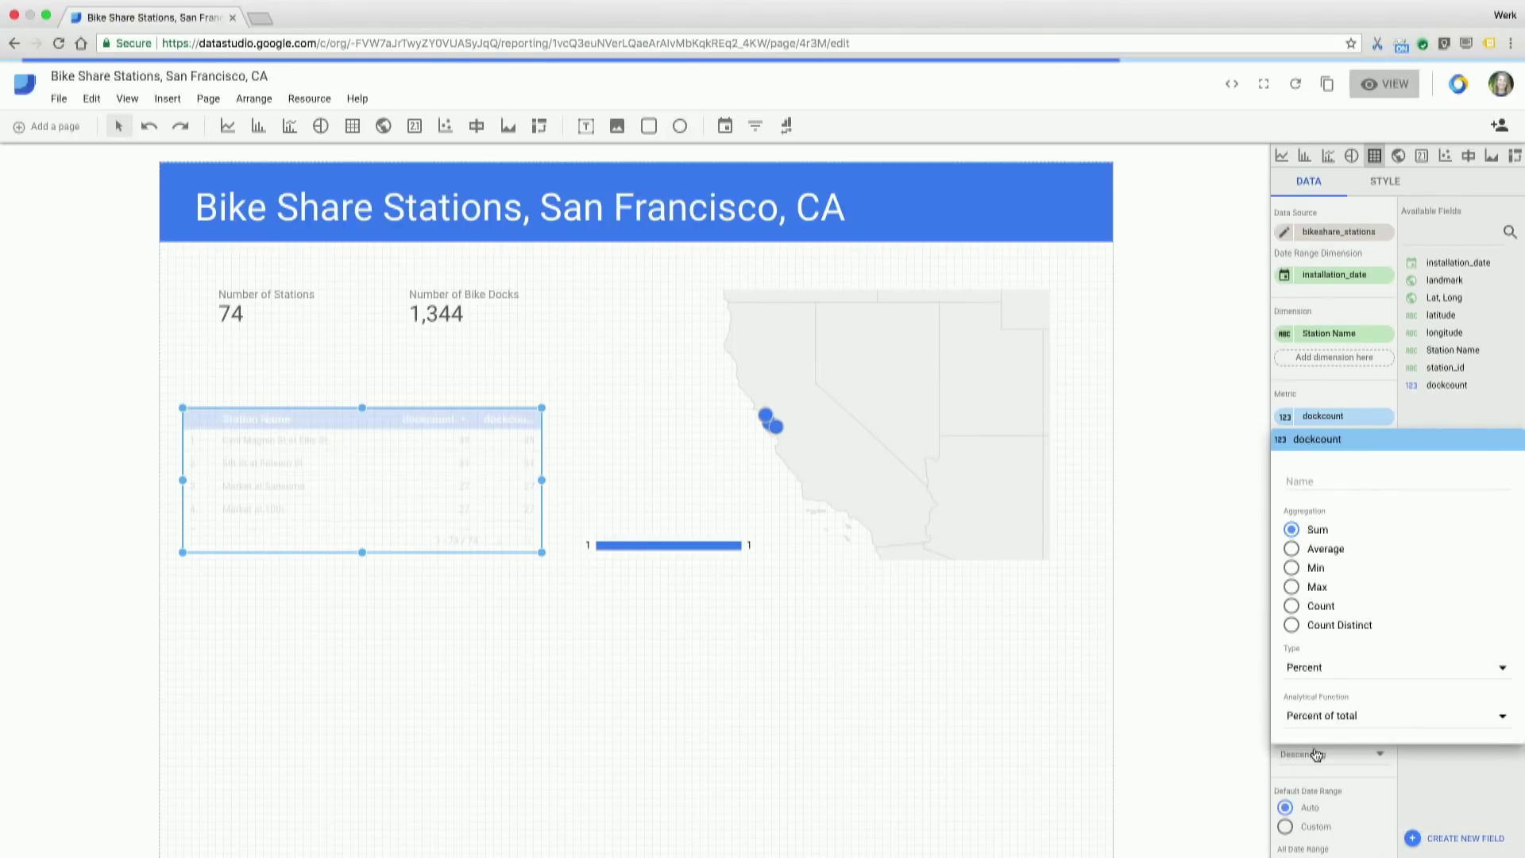
{"action": "left_click", "coordinate": [1322, 486]}
{"action": "type", "text": "% of Total"}
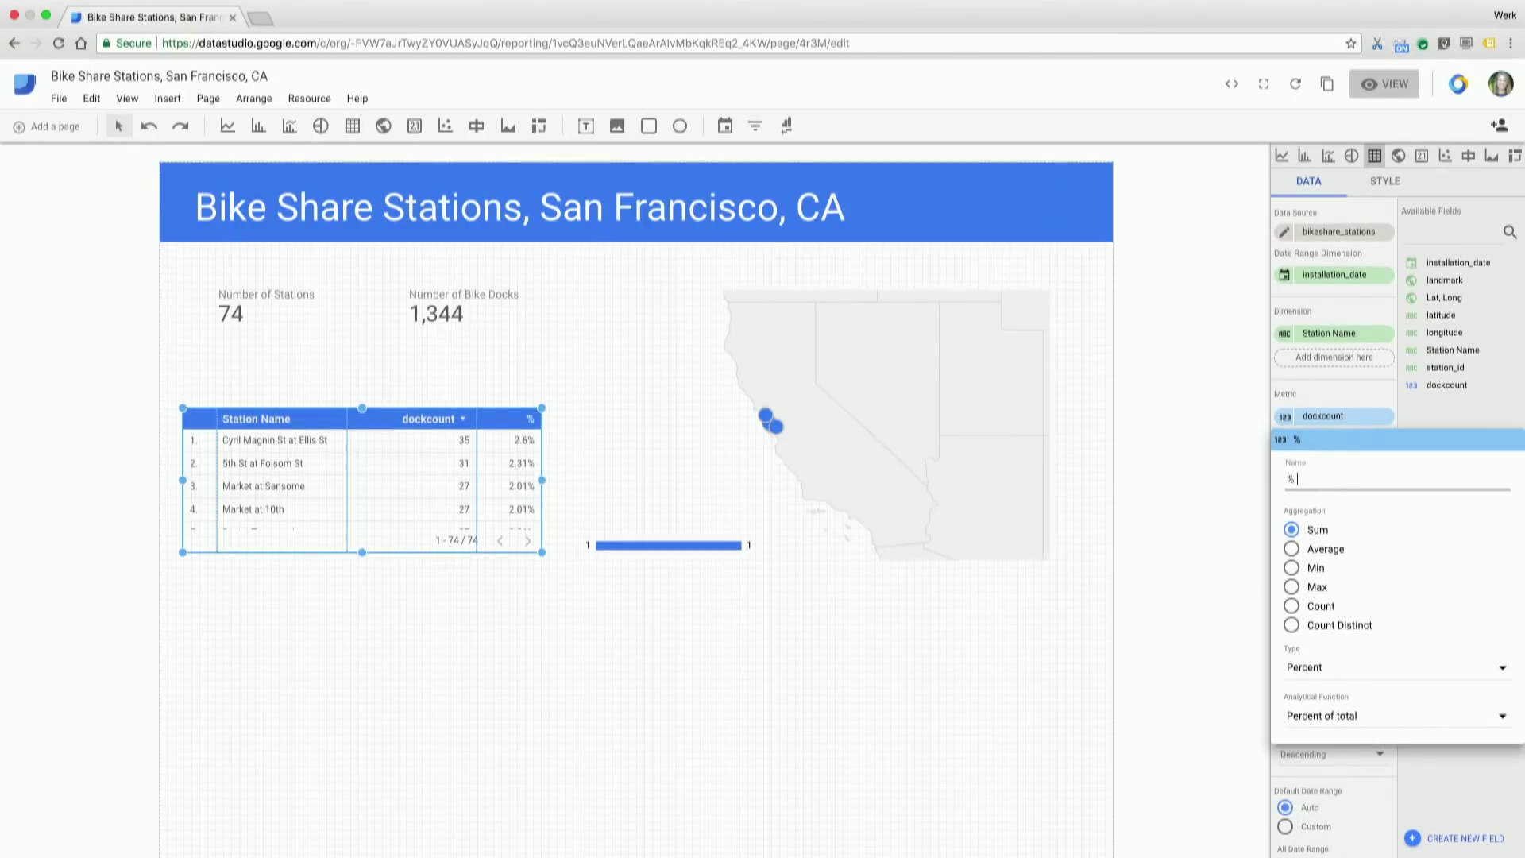
{"action": "left_click", "coordinate": [1218, 423]}
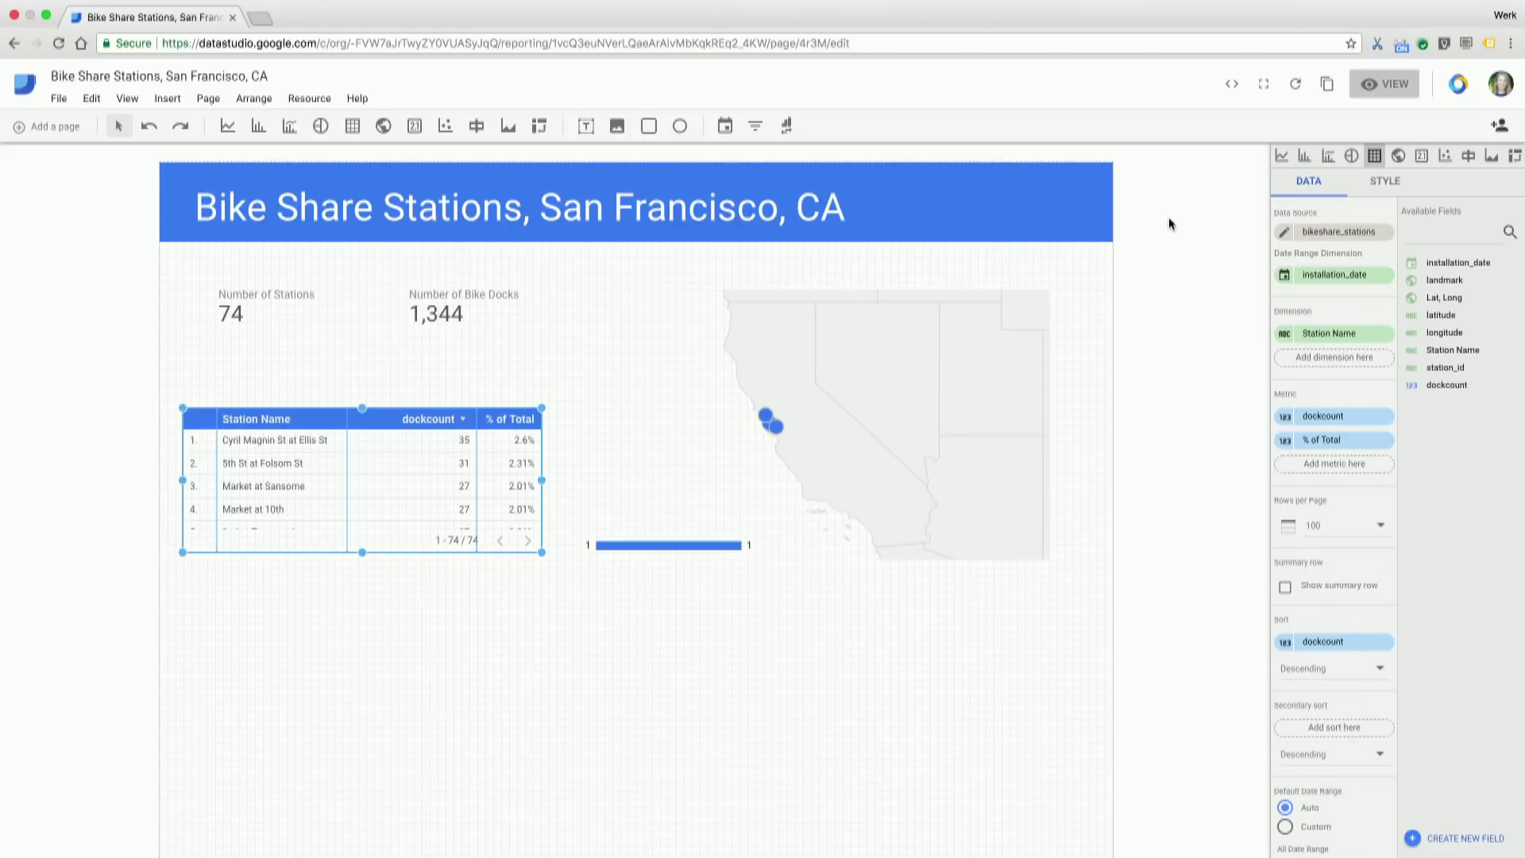
{"action": "left_click", "coordinate": [1386, 90]}
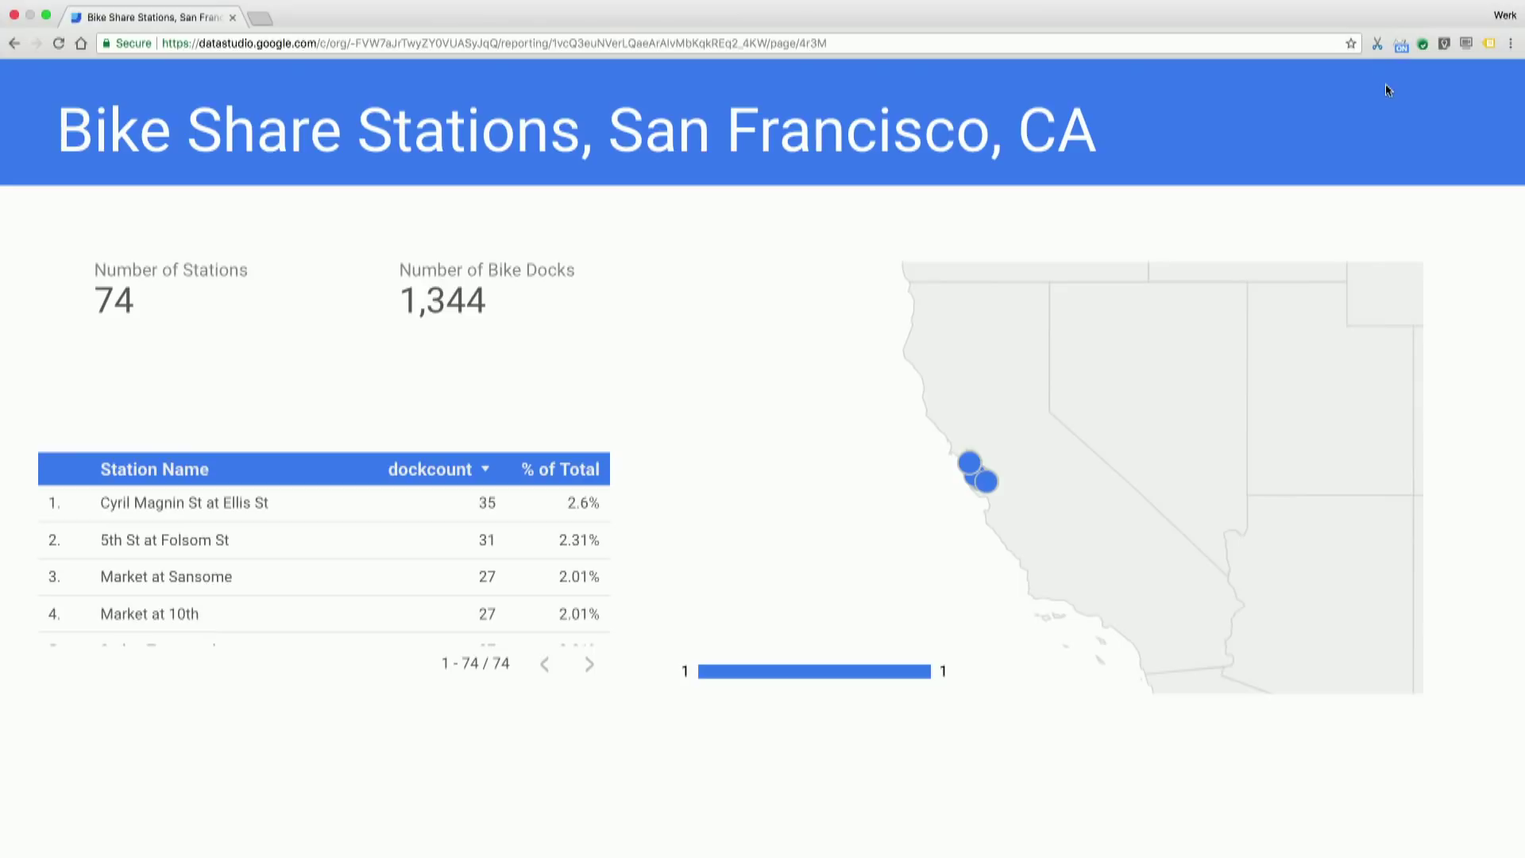